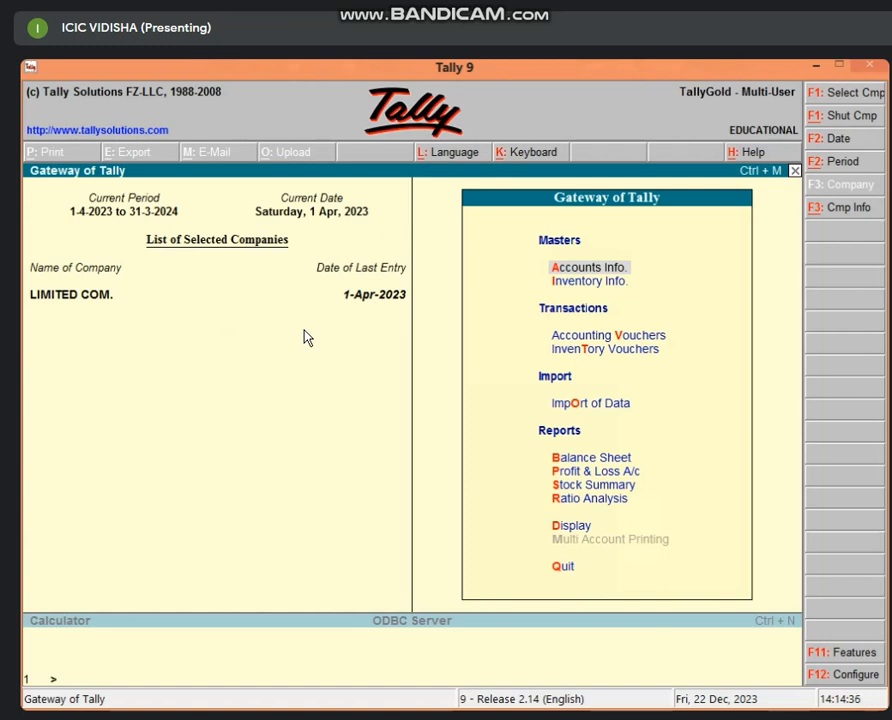
Step: Close LIMITED COM., then start new company ICIC and enter its address
key(alt+F1)
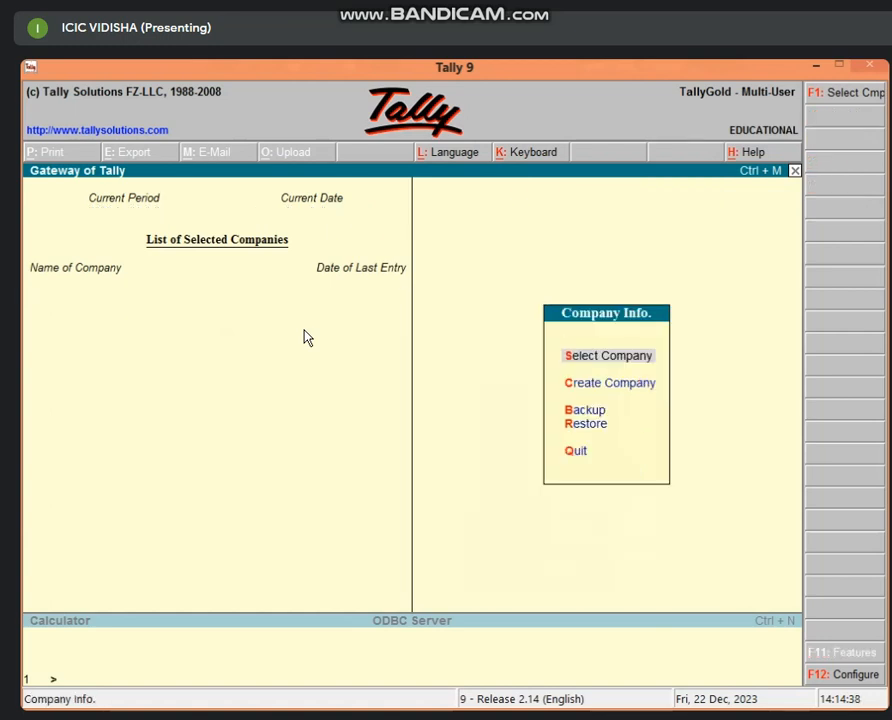
text(c)
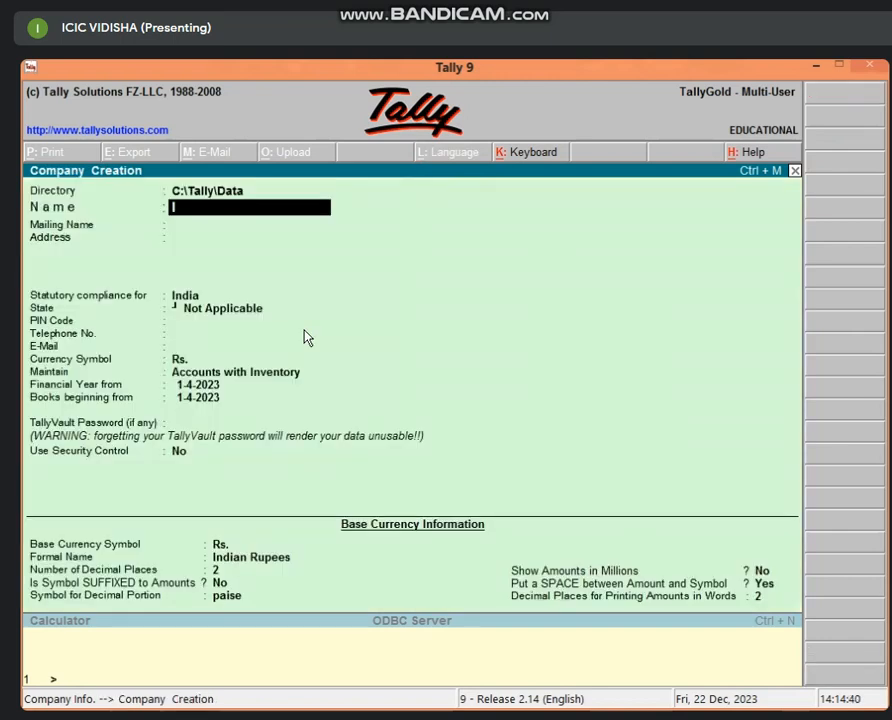
text(ICIC)
key(Return)
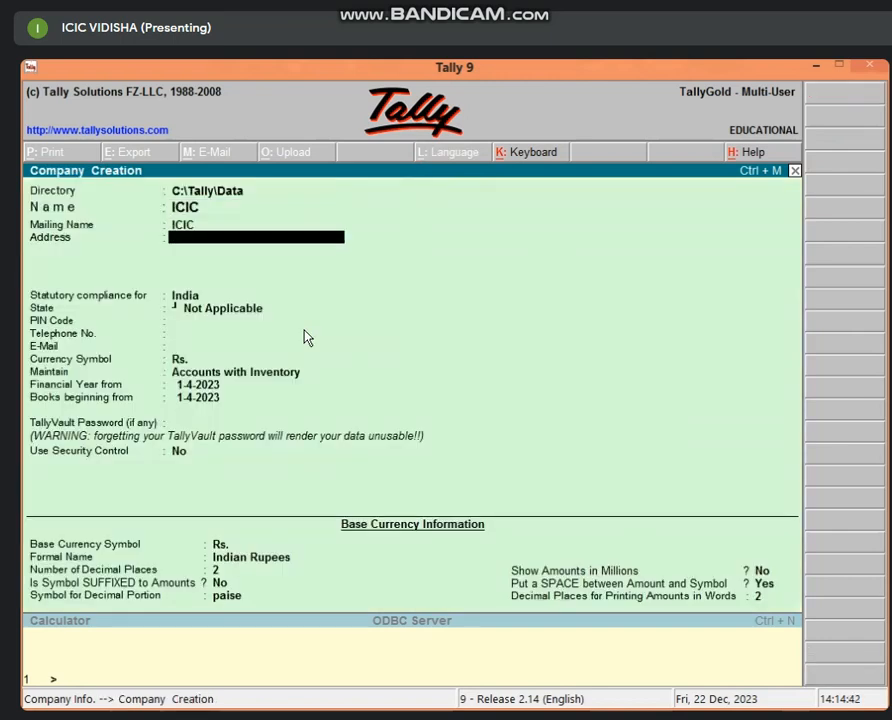
text(VIDISHA)
key(Return)
key(Return)
Step: Set the state to Madhya Pradesh, enter the PIN code and telephone number, and accept
text(M)
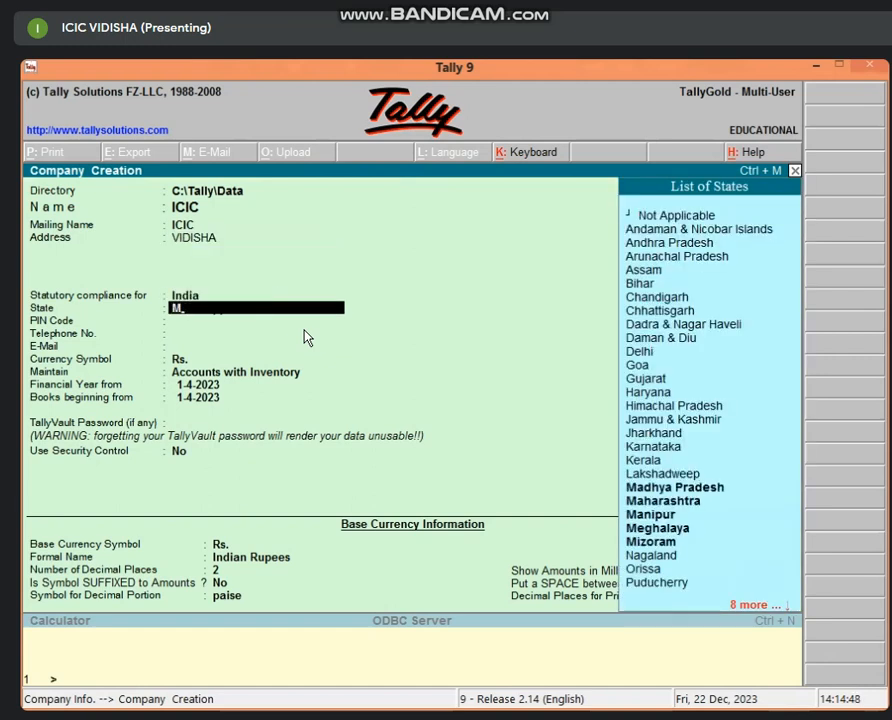
key(Down)
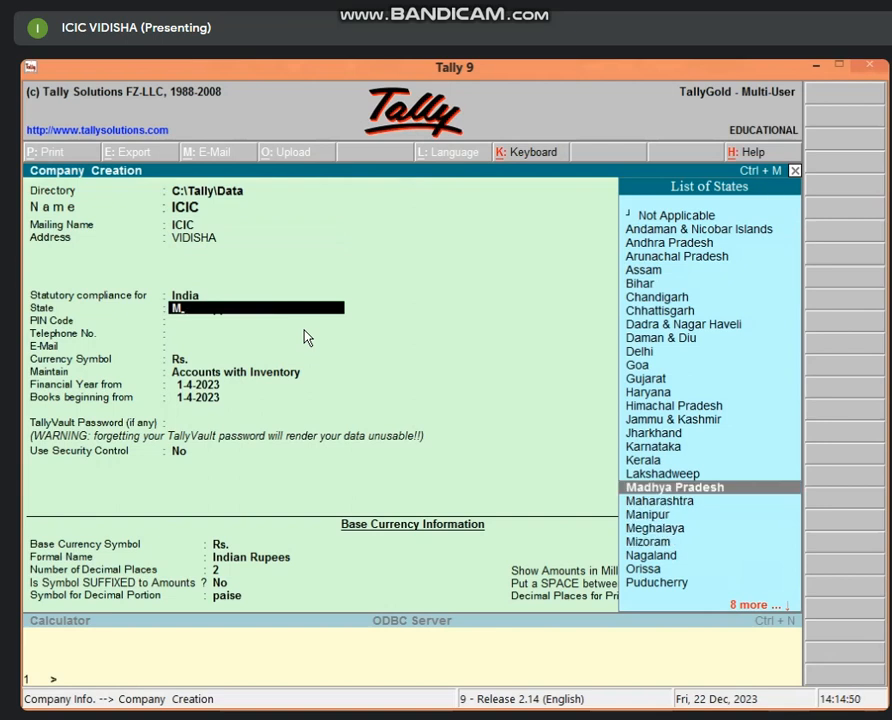
key(Return)
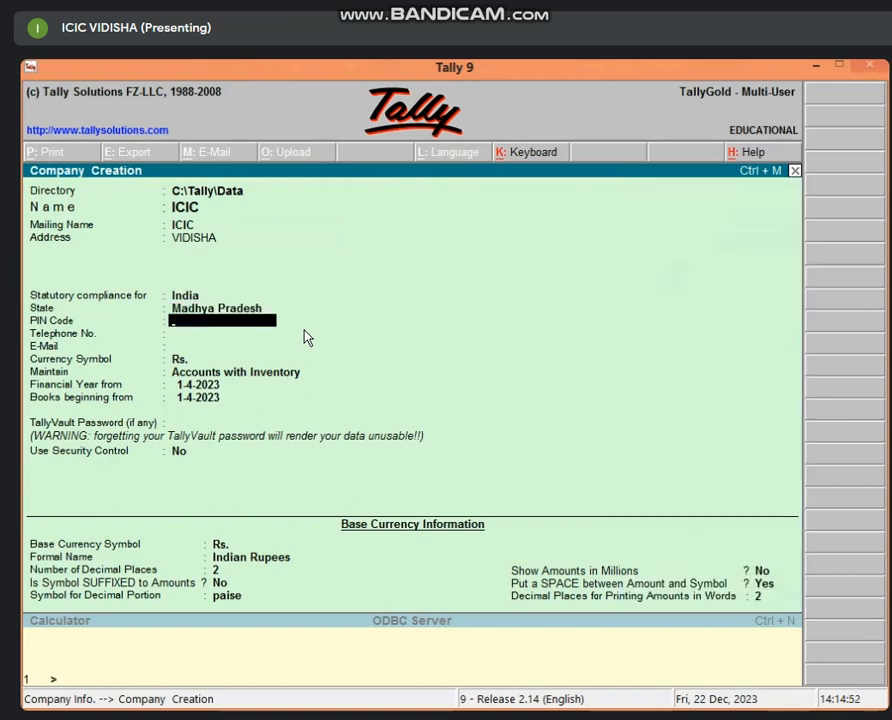
text(464001)
key(Return)
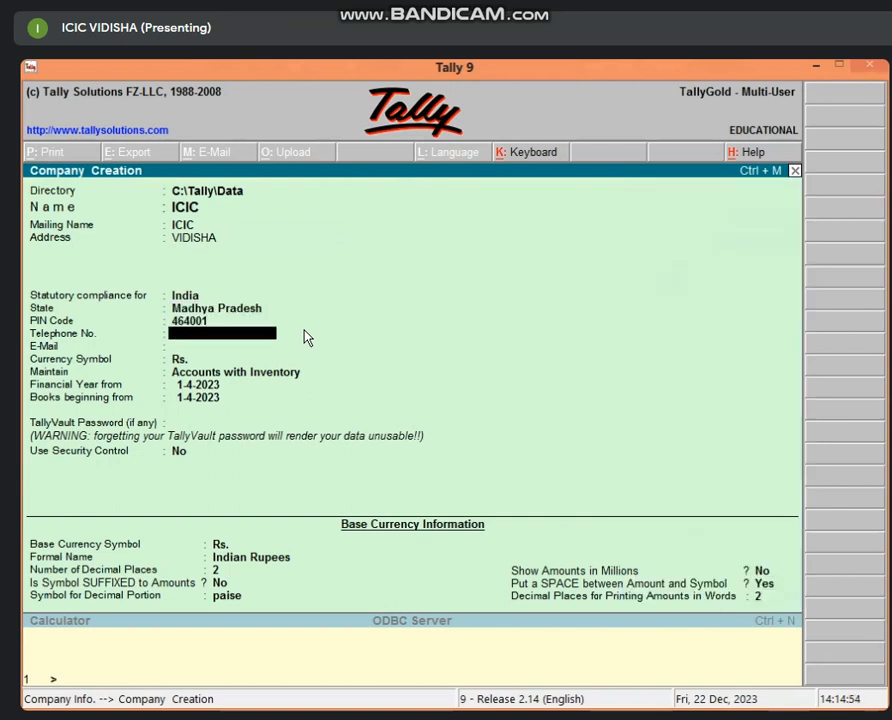
text(1236547896)
key(Return)
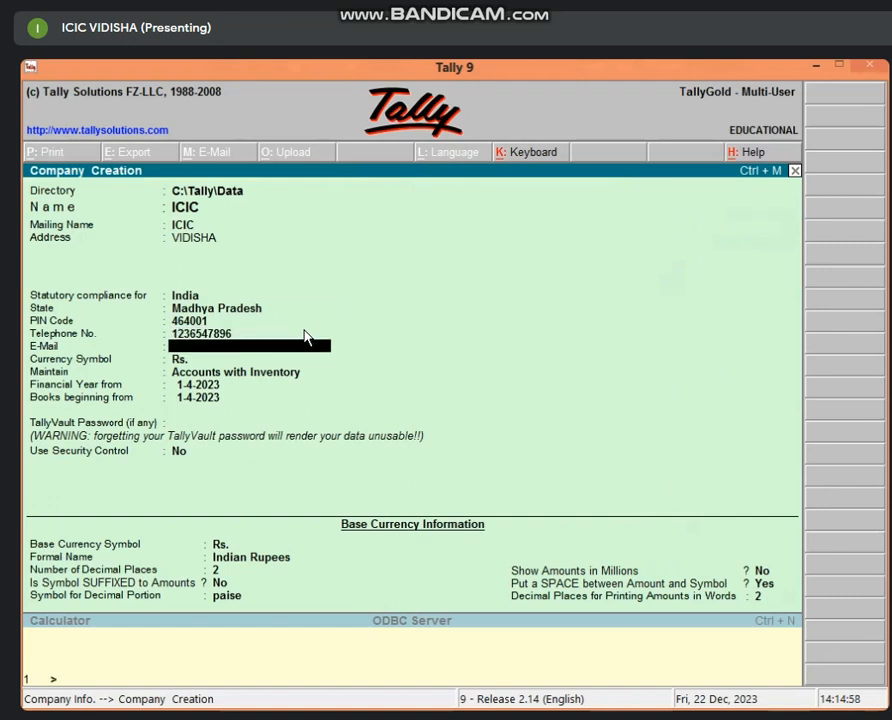
key(Return)
key(Return)
key(Return)
key(Return)
key(Return)
key(Return)
key(Return)
key(Return)
key(Return)
key(Return)
key(Return)
key(Return)
key(Return)
key(Return)
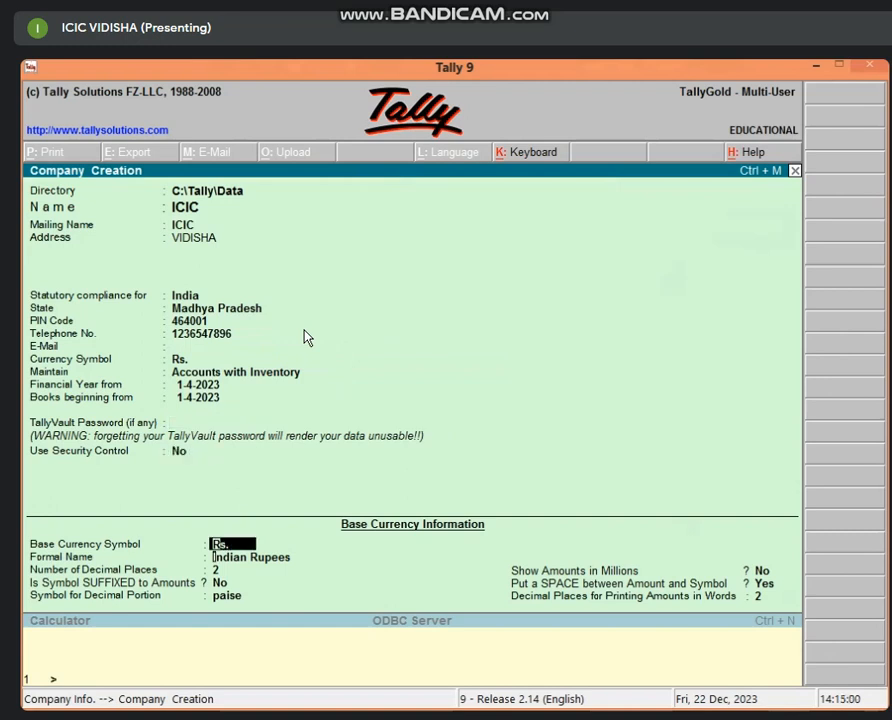
key(Return)
key(Return)
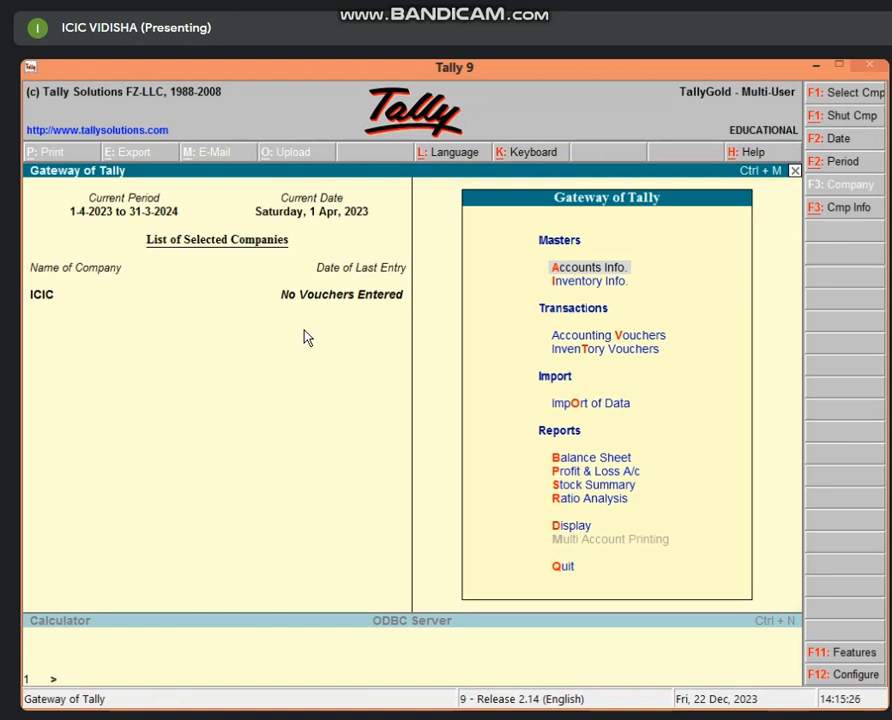
Step: Start a purchase voucher with Cash as the party account
key(v)
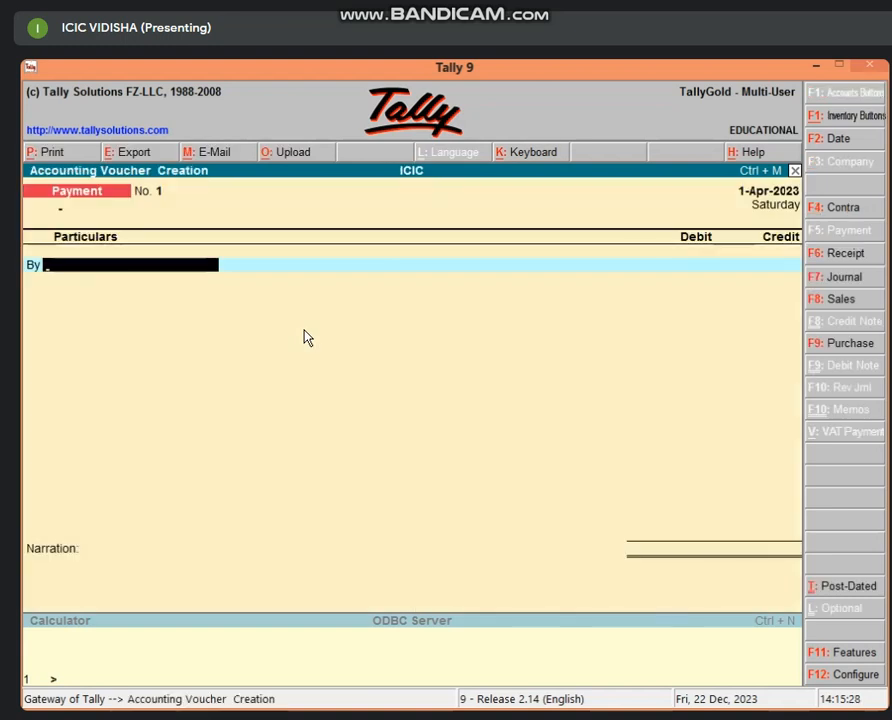
key(F9)
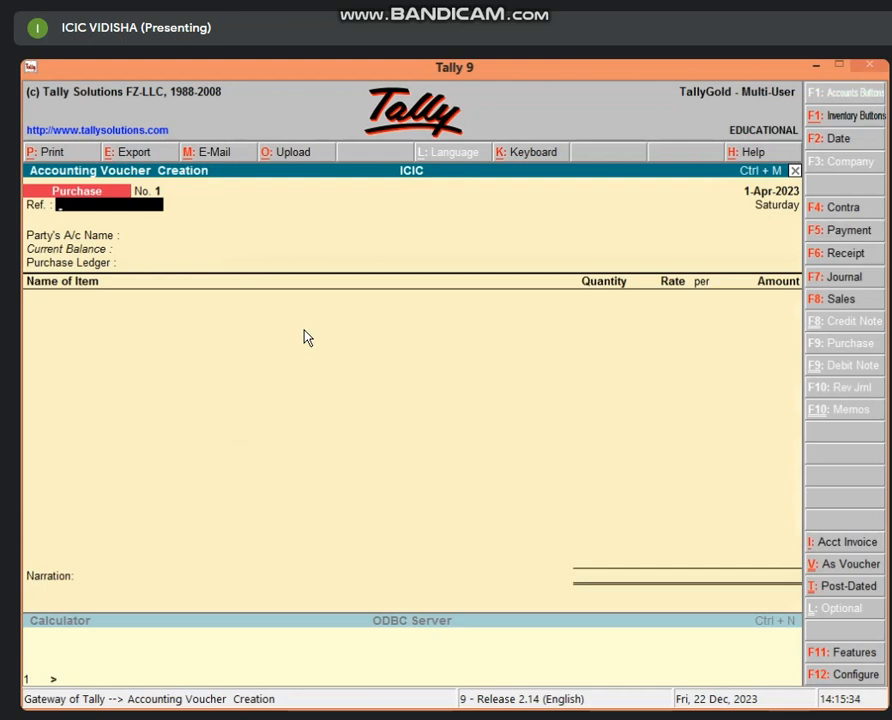
key(Return)
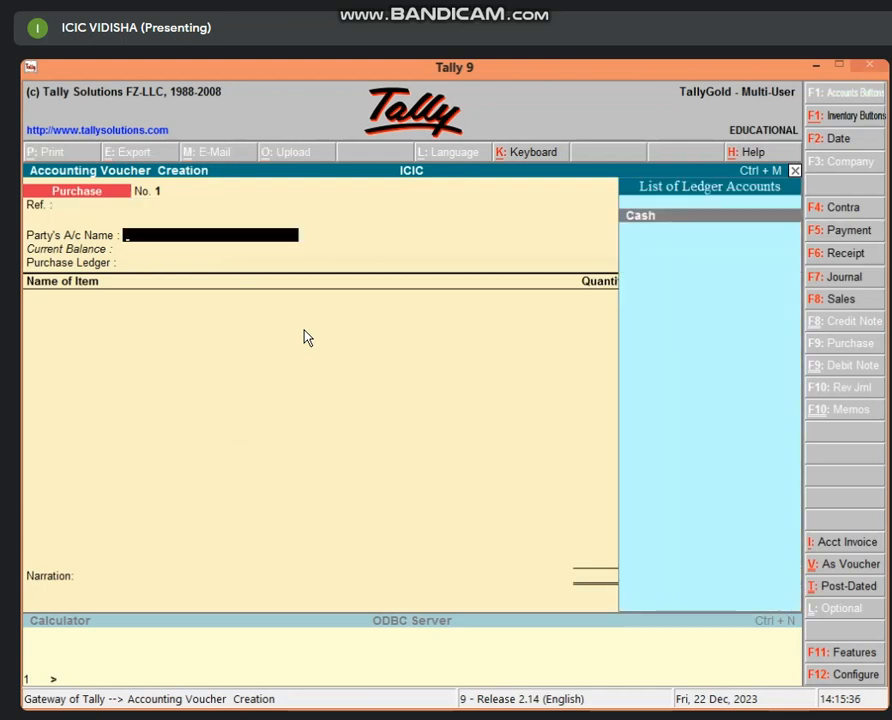
key(Return)
key(Return)
key(Return)
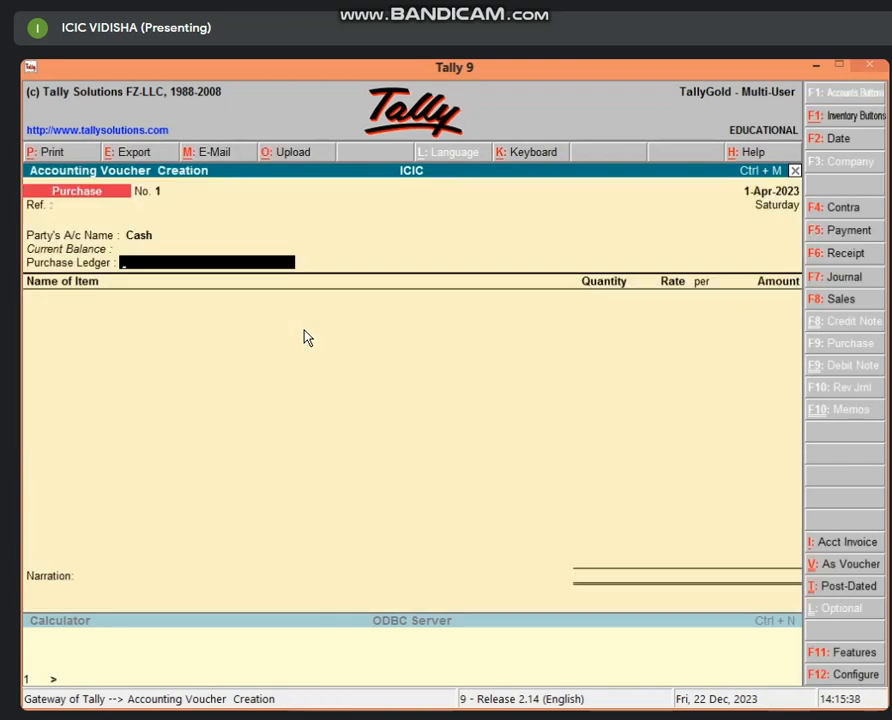
Step: Create purchase ledger PURCHASE A/C under Purchase Accounts
key(alt+c)
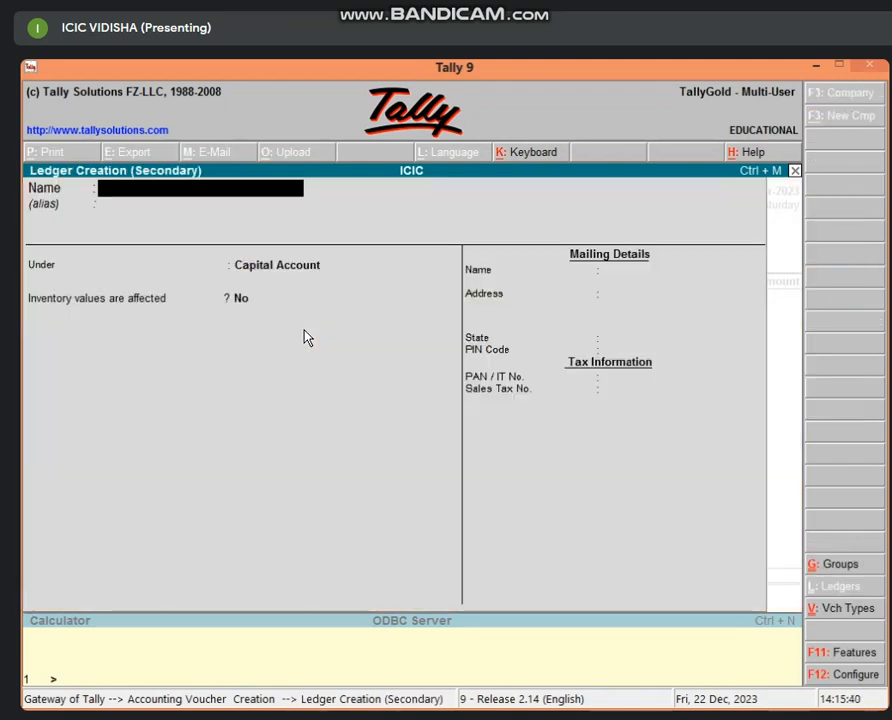
text(PURCHAS)
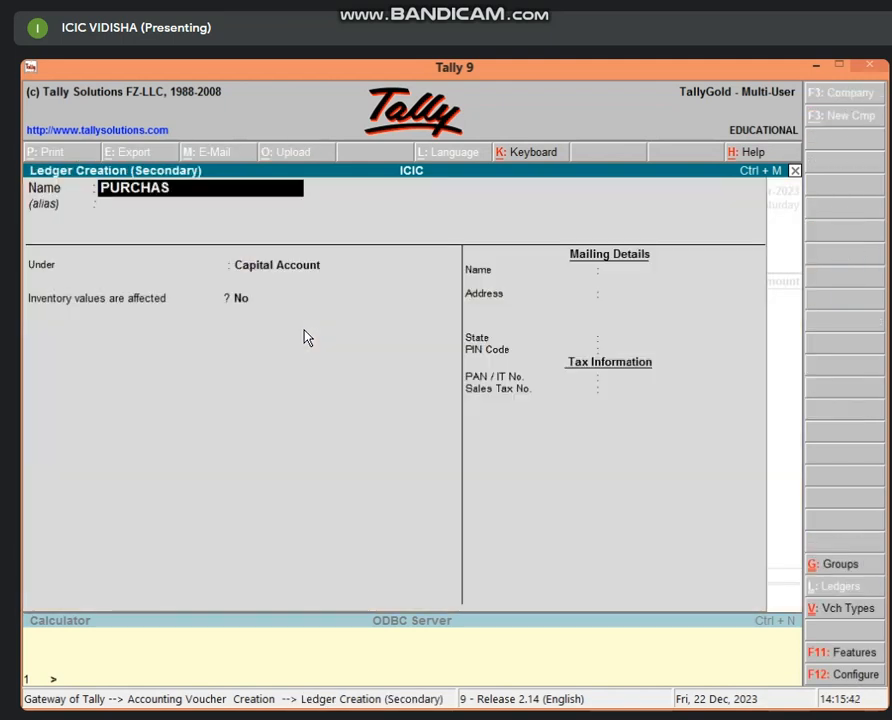
text(E A/C)
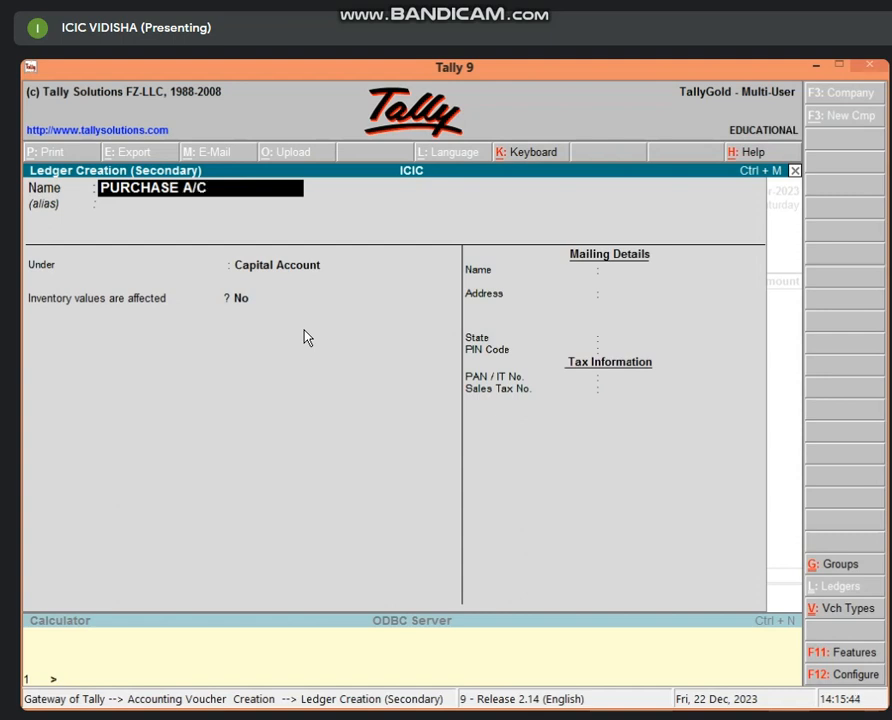
key(Return)
key(Return)
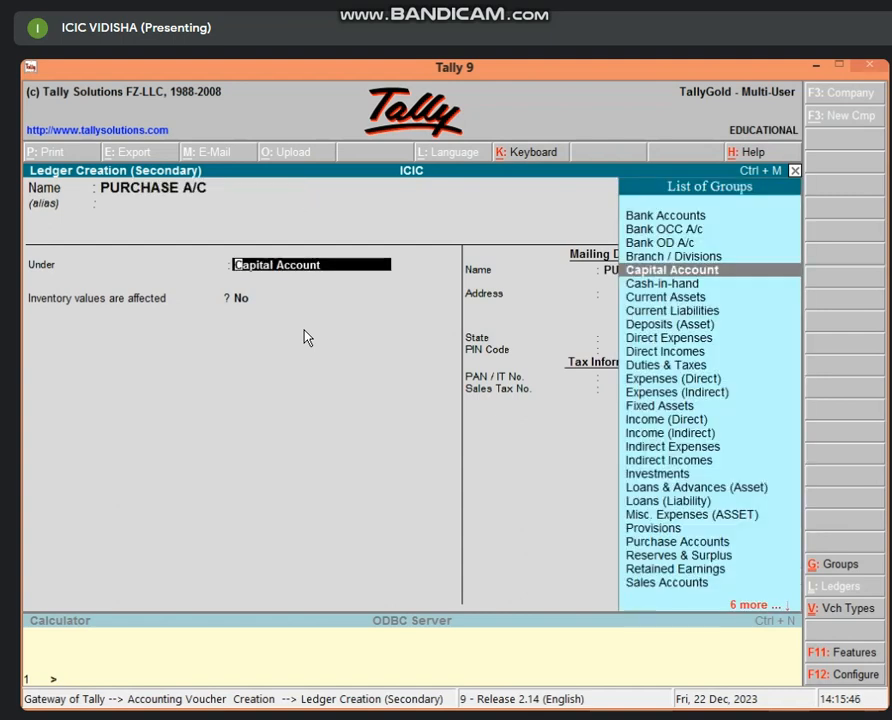
text(PUR)
key(Return)
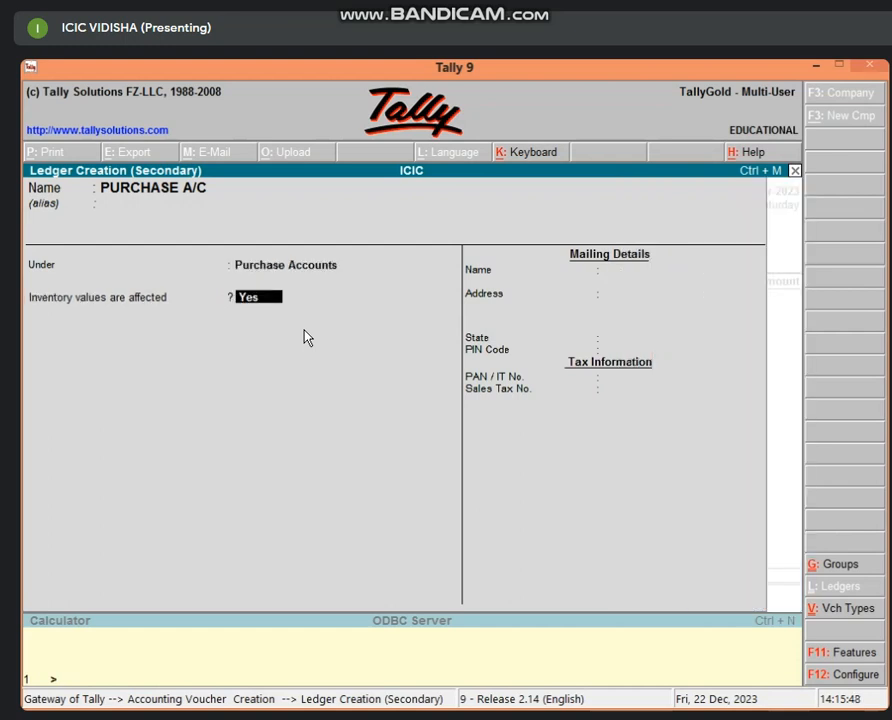
key(Return)
key(Return)
key(Return)
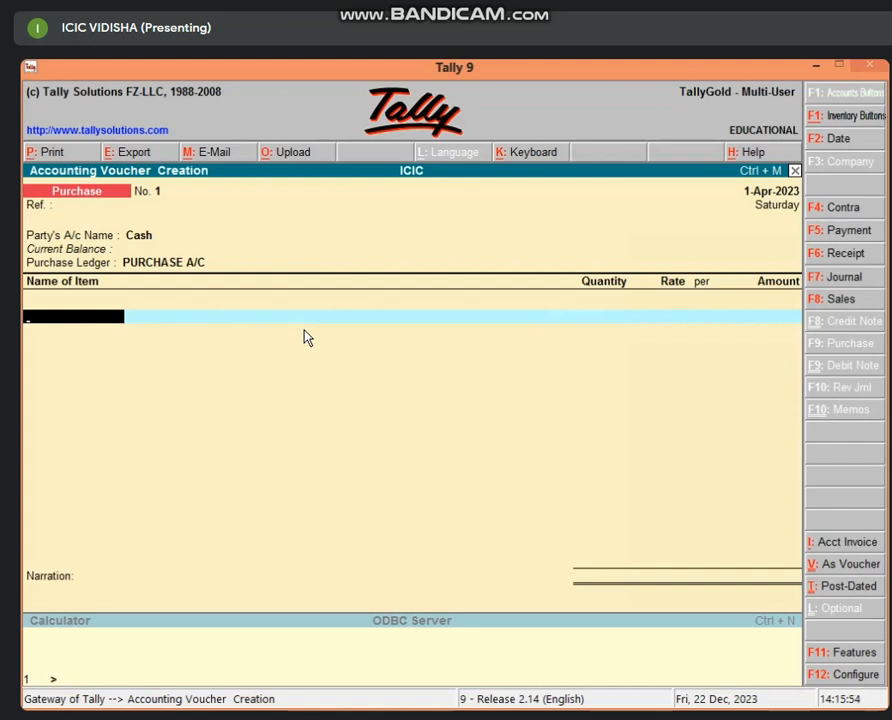
Step: Create stock item DELL COMPUTER in a new stock group COMPUTER under Primary
key(alt+c)
text(DE)
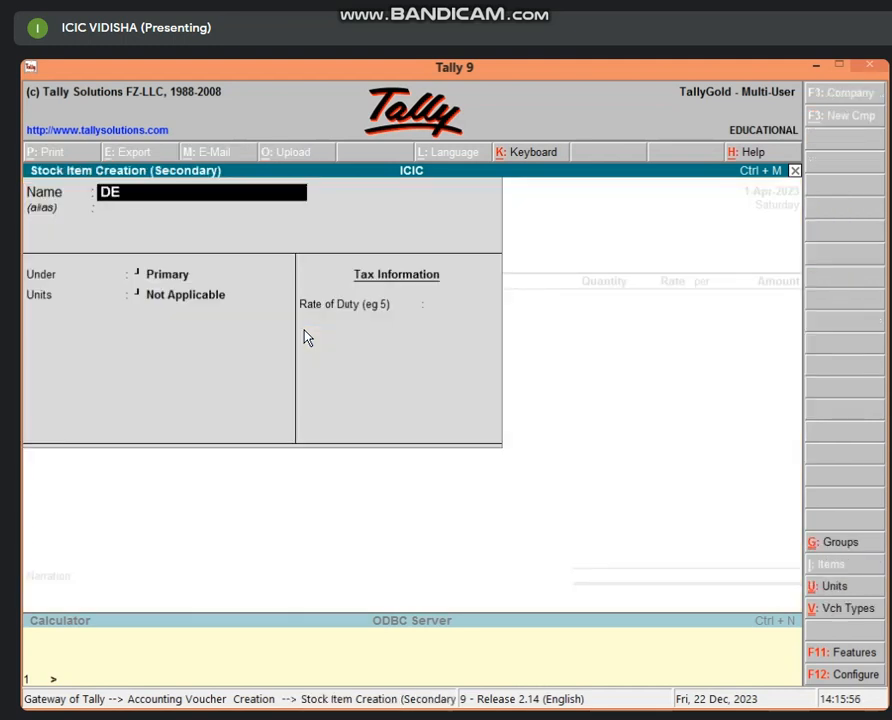
text(LL COMPUTER)
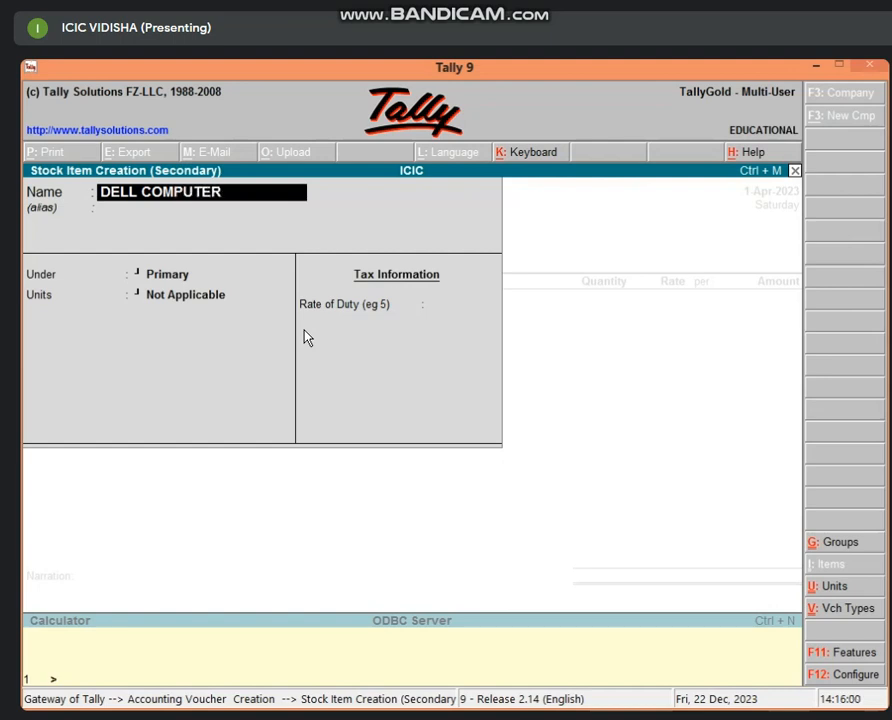
key(Return)
key(Return)
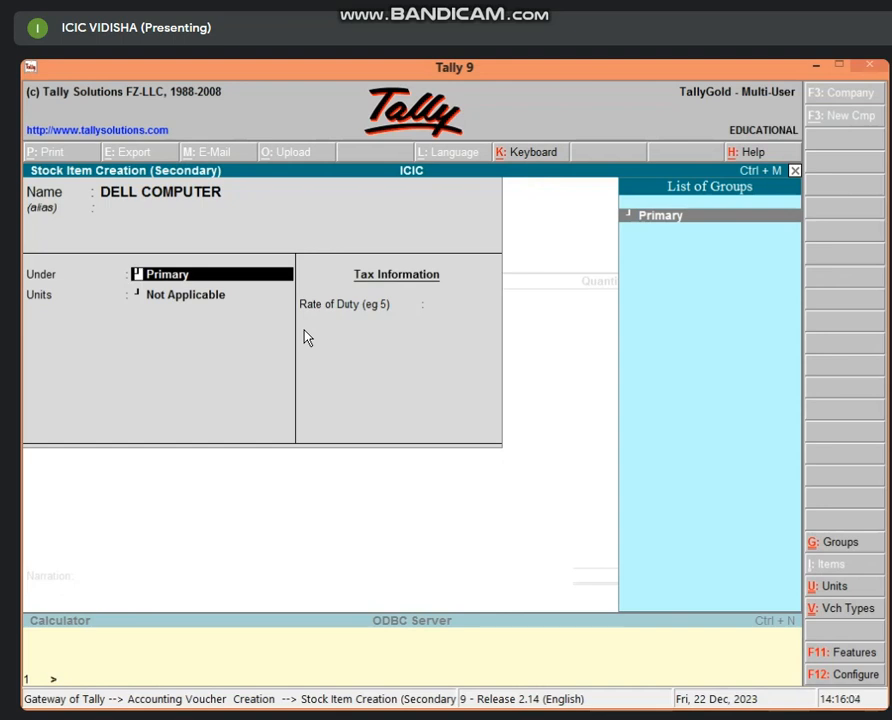
key(alt+c)
text(COMP)
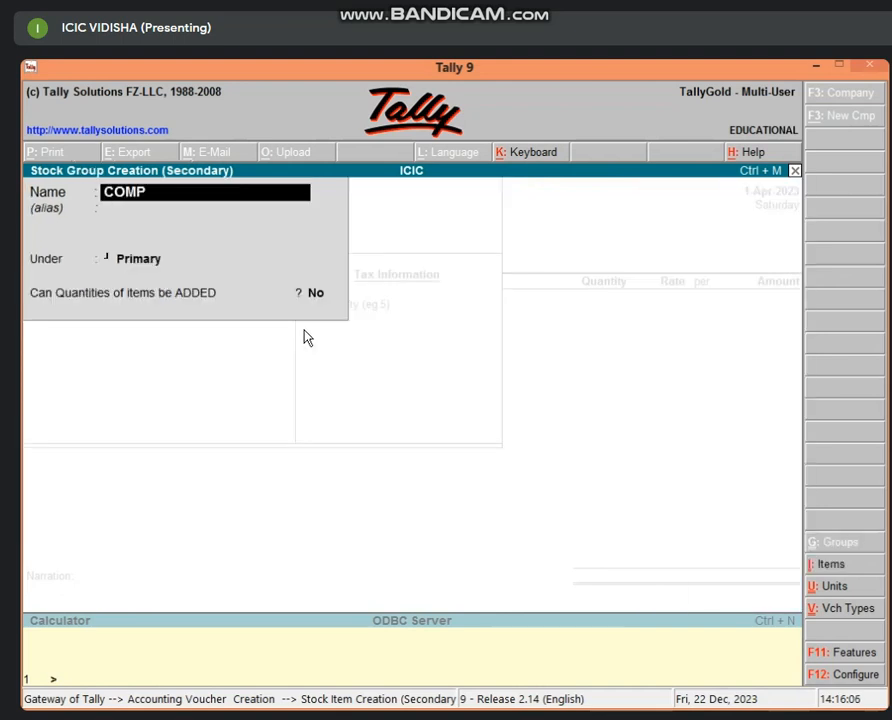
text(UTER)
key(Return)
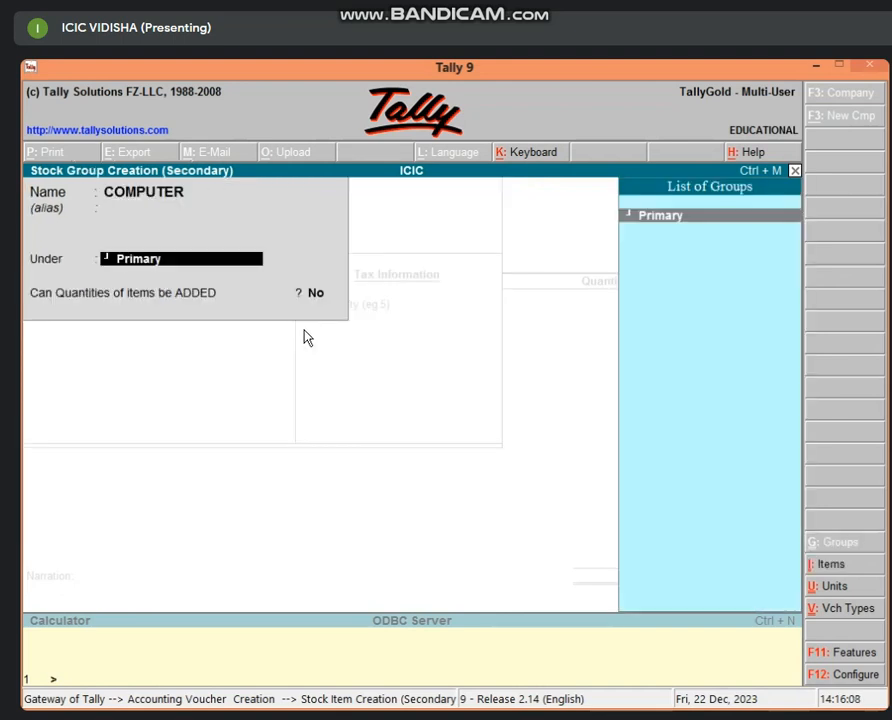
key(Return)
key(Return)
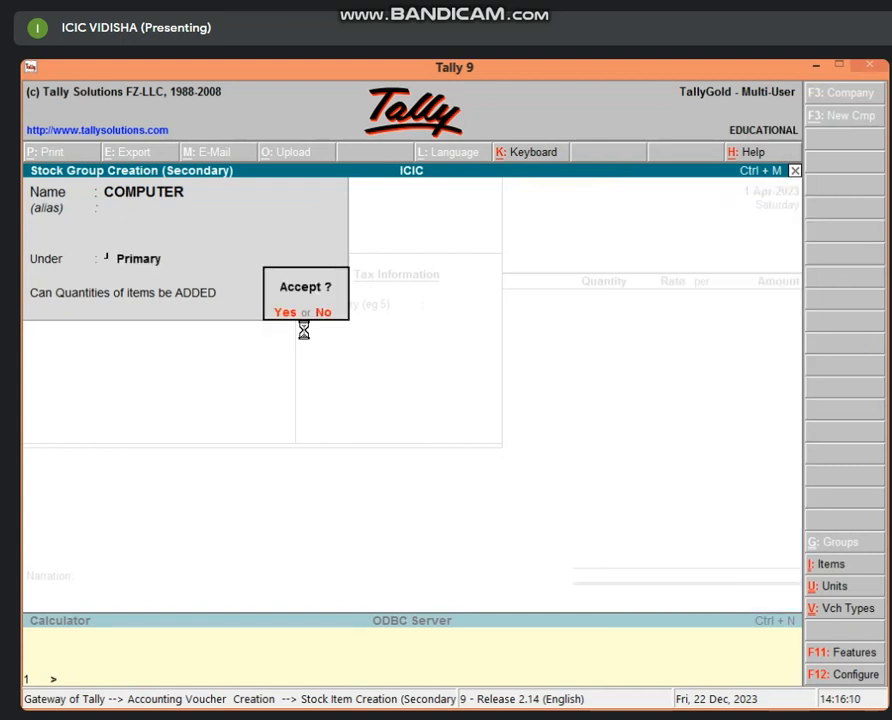
key(Return)
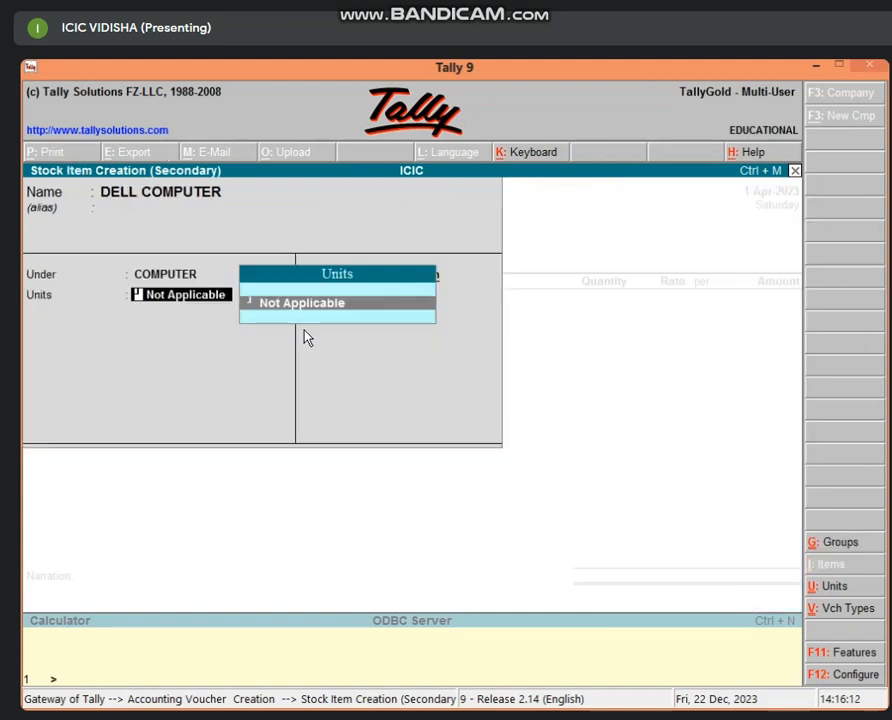
Step: Create the PCS unit of measure, then bring up the F11 inventory features
key(alt+c)
text(PCS)
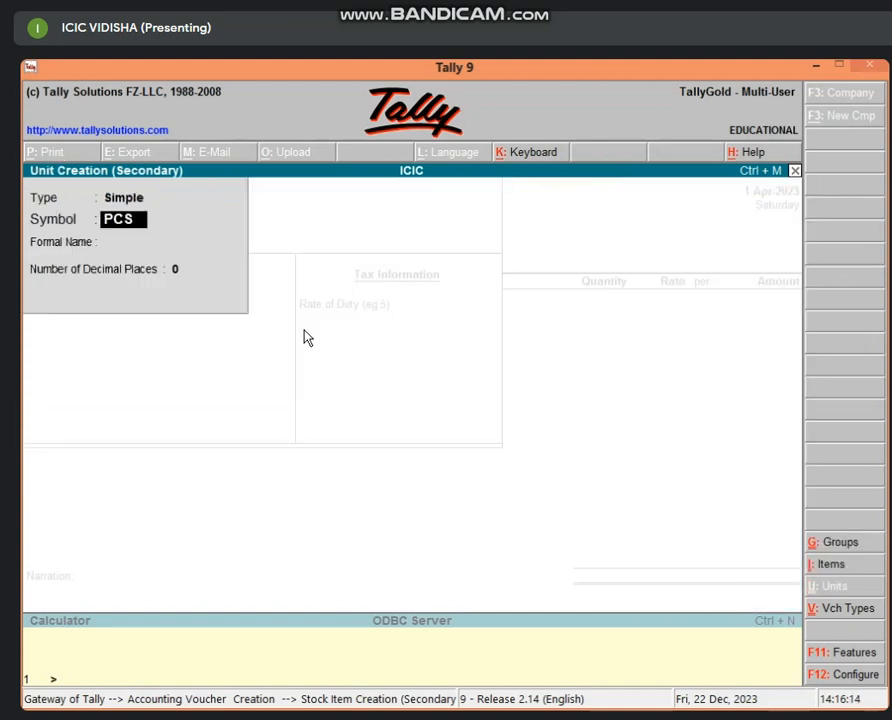
key(Return)
key(Return)
key(Return)
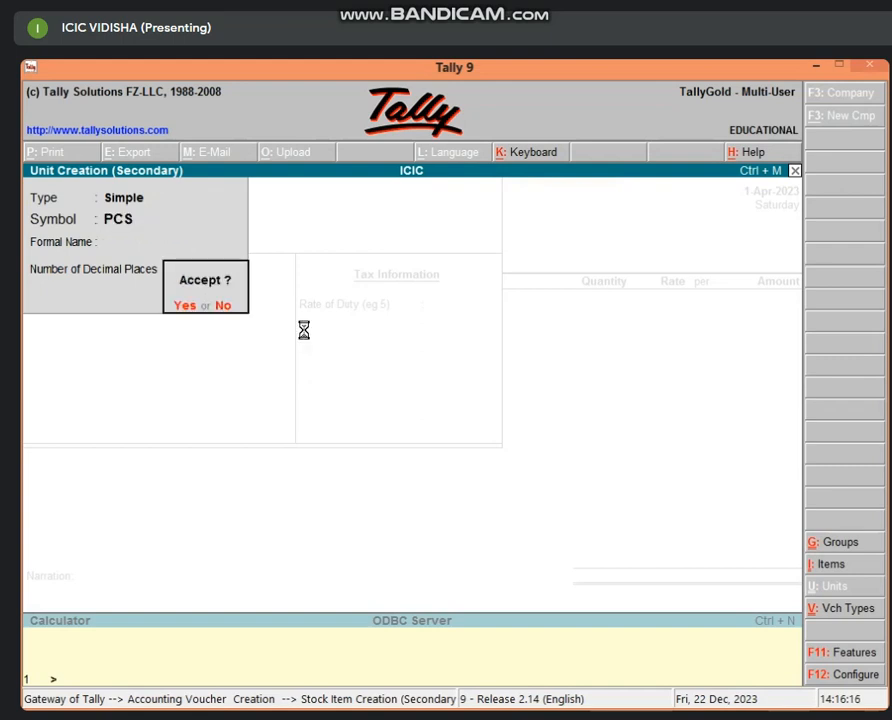
key(Return)
key(Return)
key(Return)
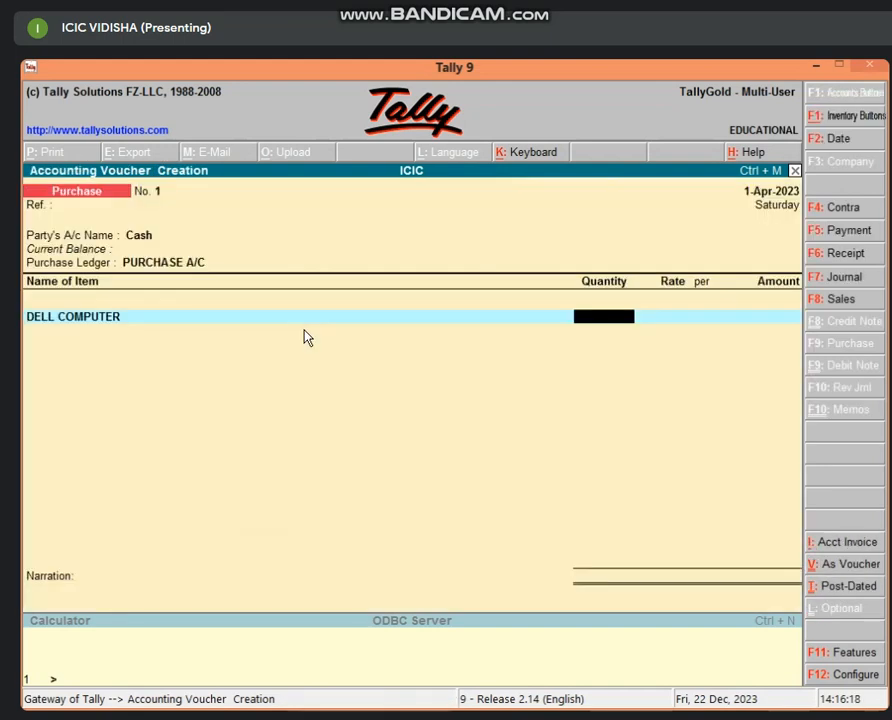
key(BackSpace)
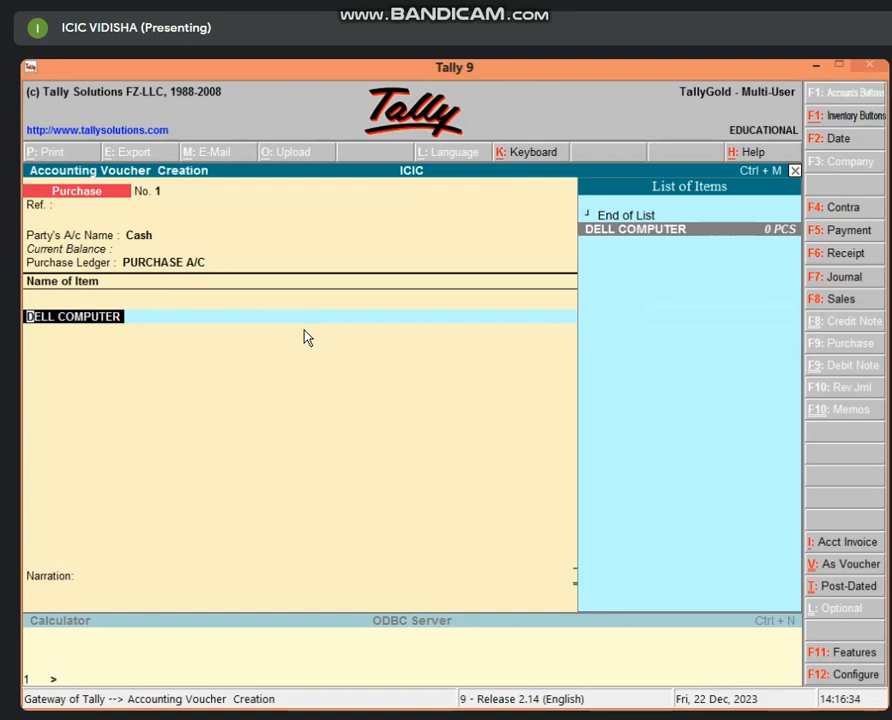
key(F11)
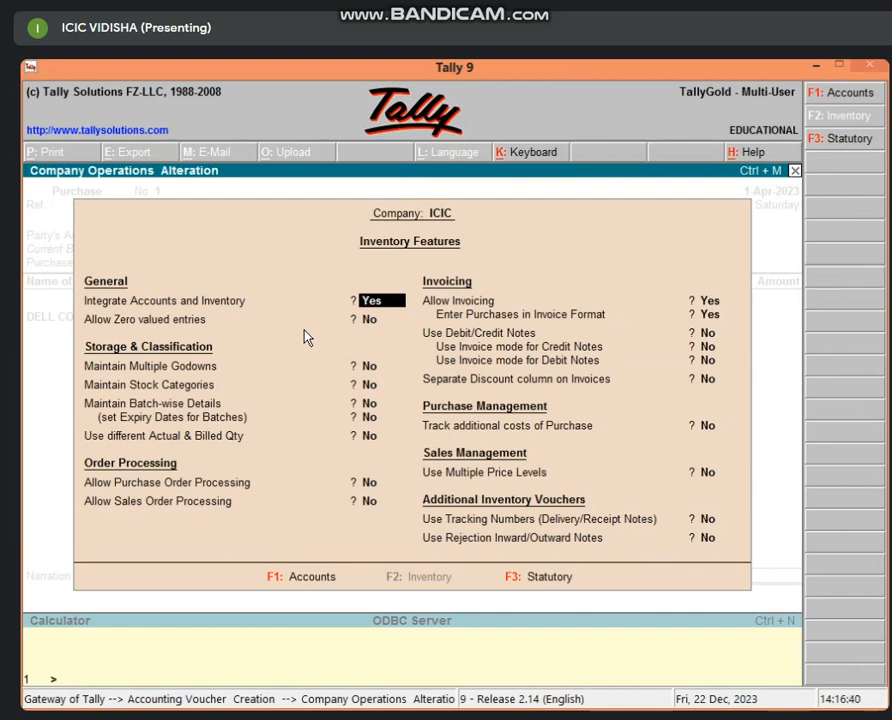
Step: Set Maintain Multiple Godowns to Yes and accept the features
key(Return)
key(Return)
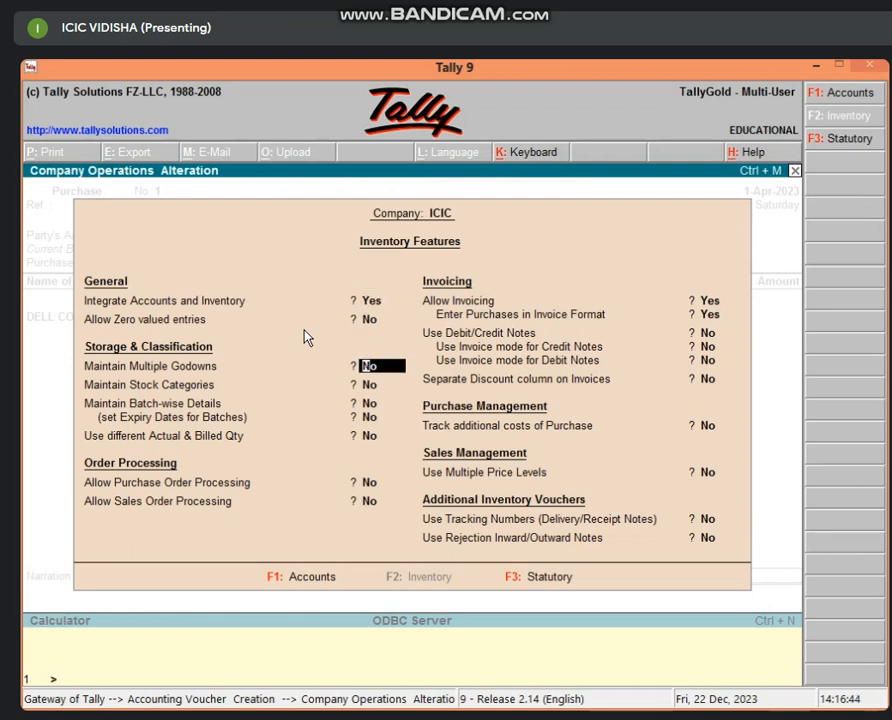
text(Y)
key(Return)
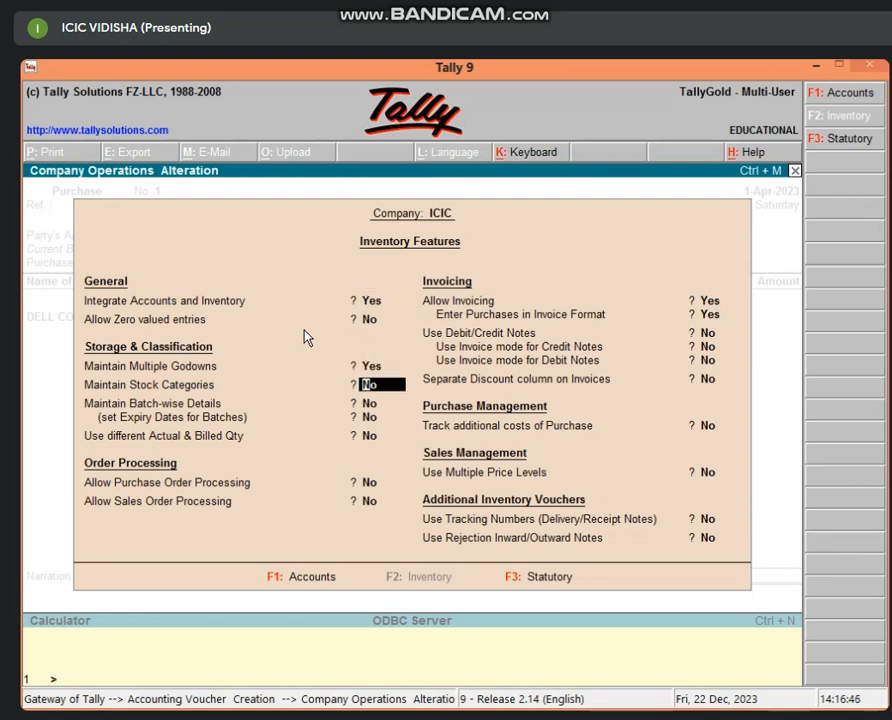
key(Return)
key(Return)
key(Return)
key(Return)
key(Return)
key(Return)
key(Return)
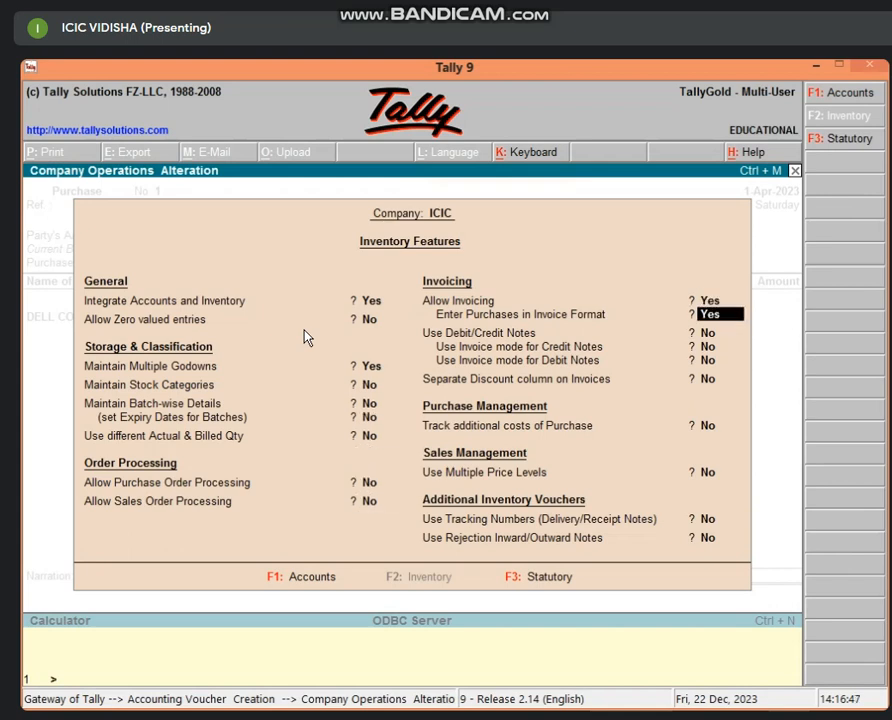
key(Up)
key(Up)
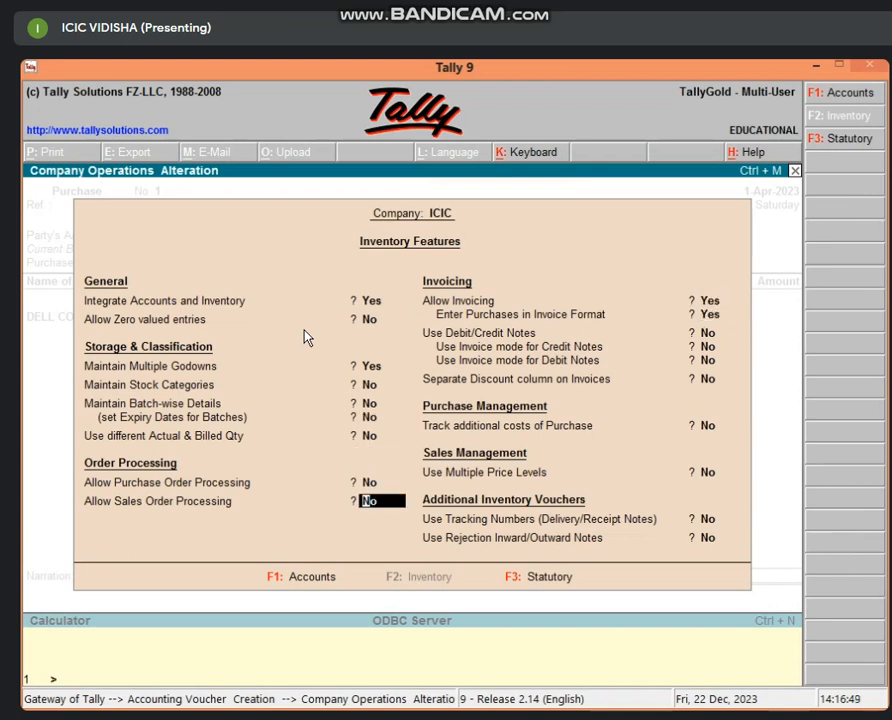
key(Return)
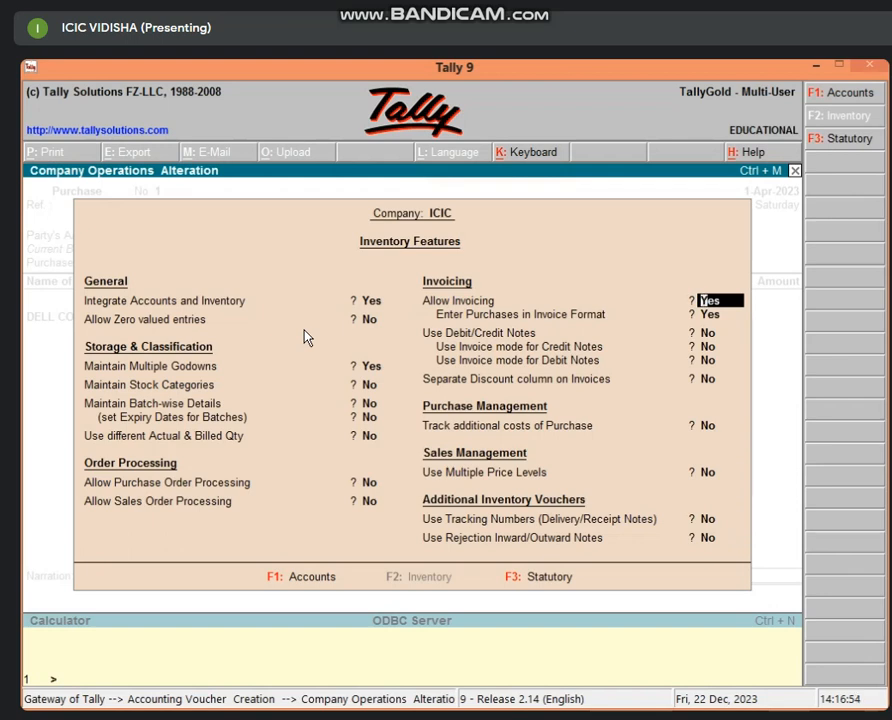
key(Up)
key(Up)
key(Up)
key(Up)
key(Up)
key(Up)
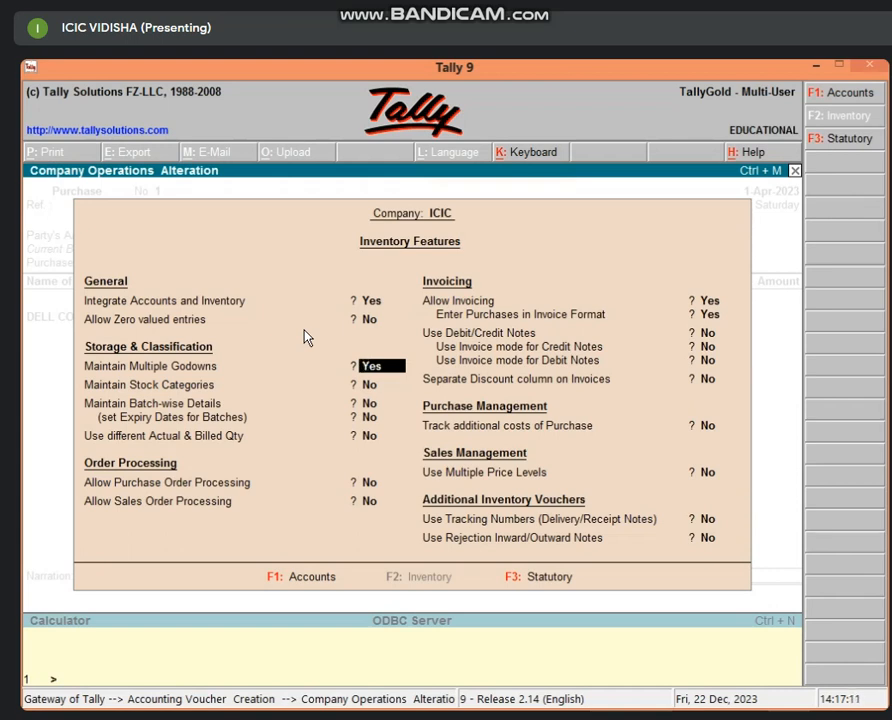
key(ctrl+a)
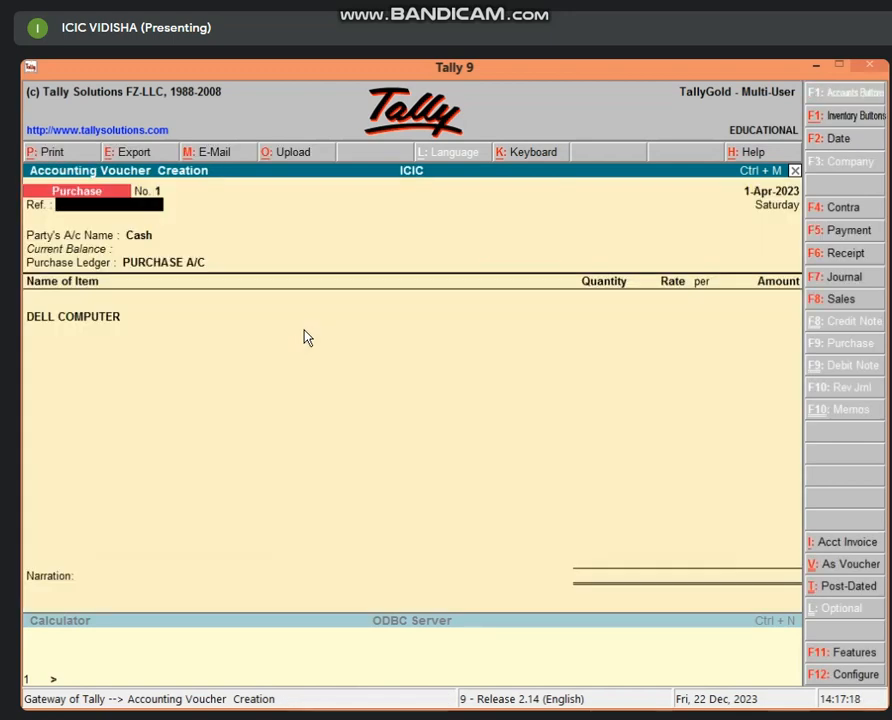
Step: Create godown GODOWN 1 under Primary
key(Return)
key(Return)
key(Return)
key(Return)
key(Return)
key(Return)
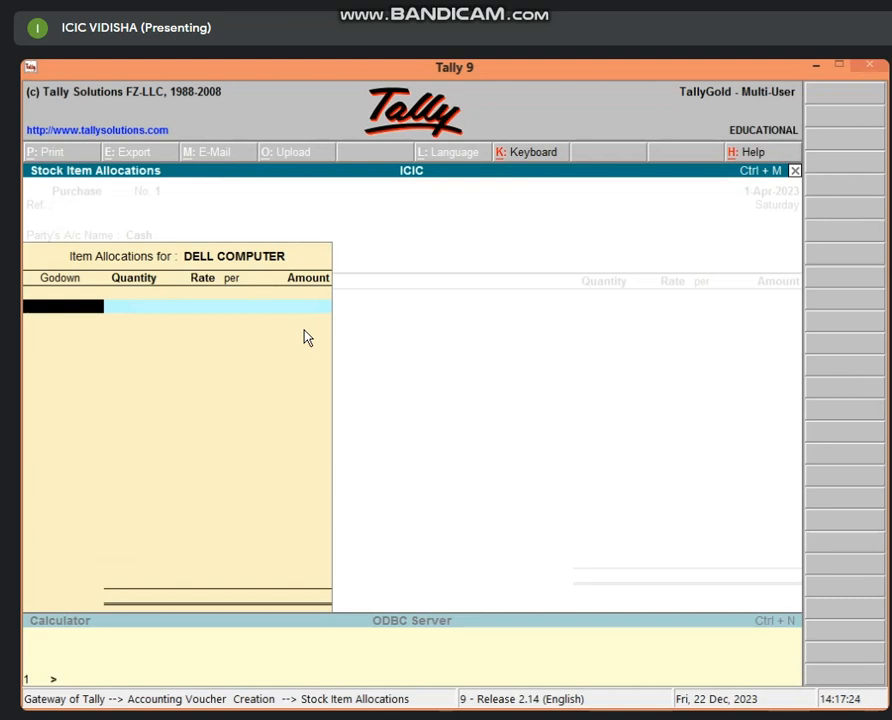
key(alt+c)
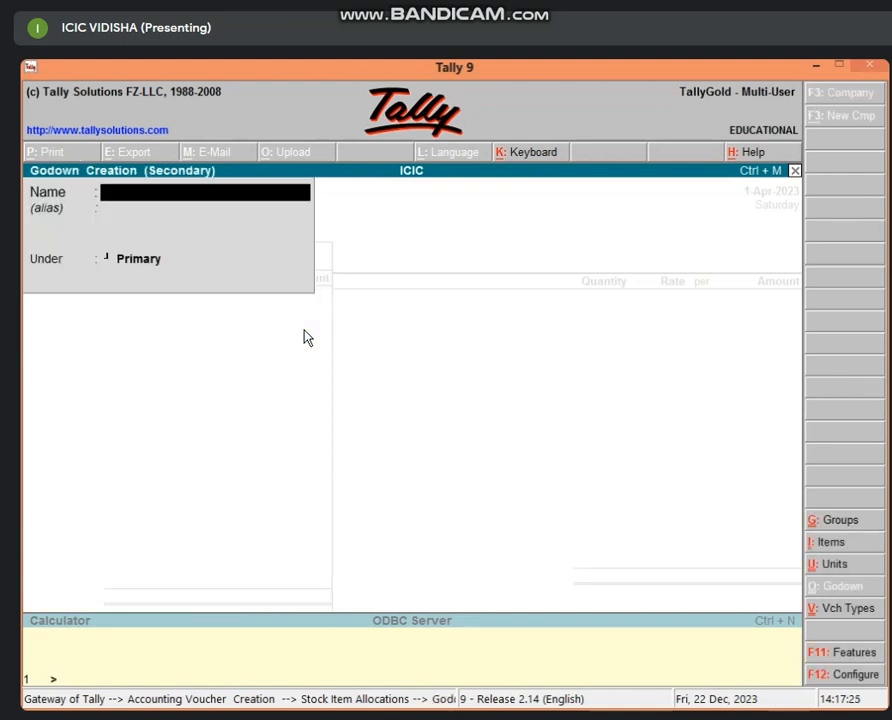
text(GODOW)
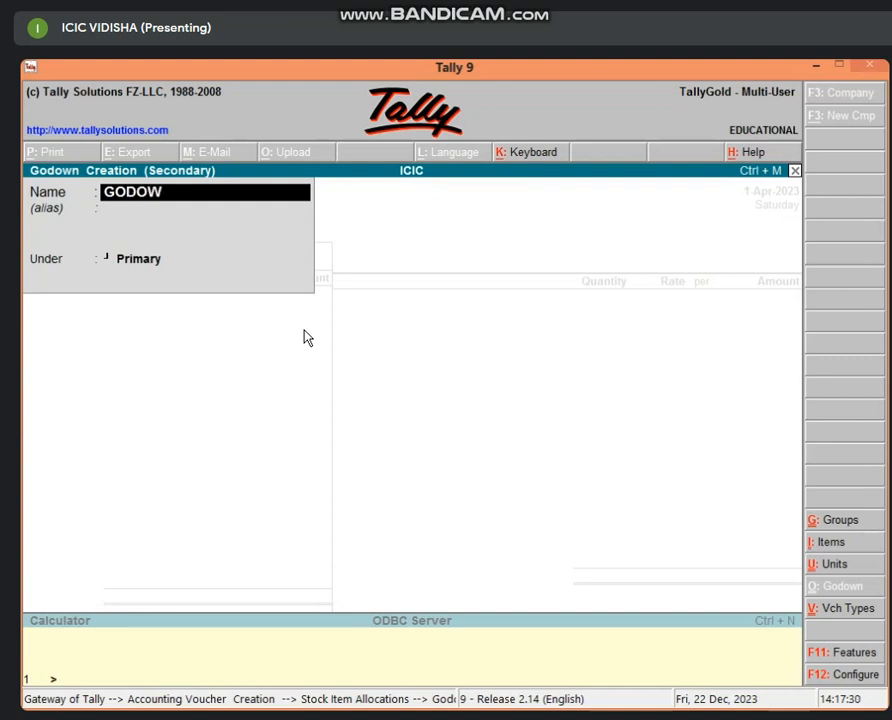
text(N 1)
key(Return)
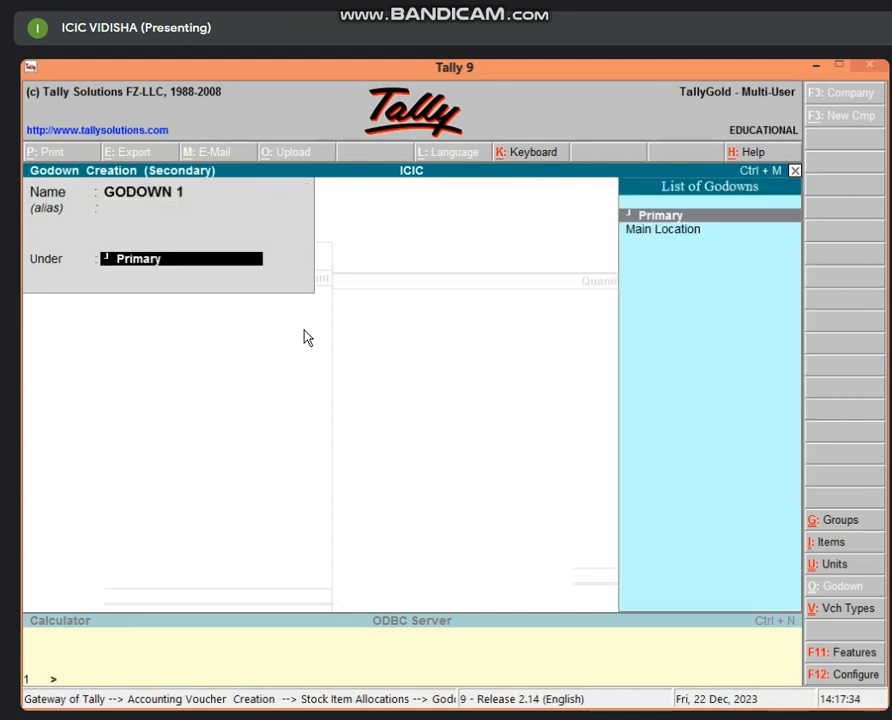
key(Return)
key(y)
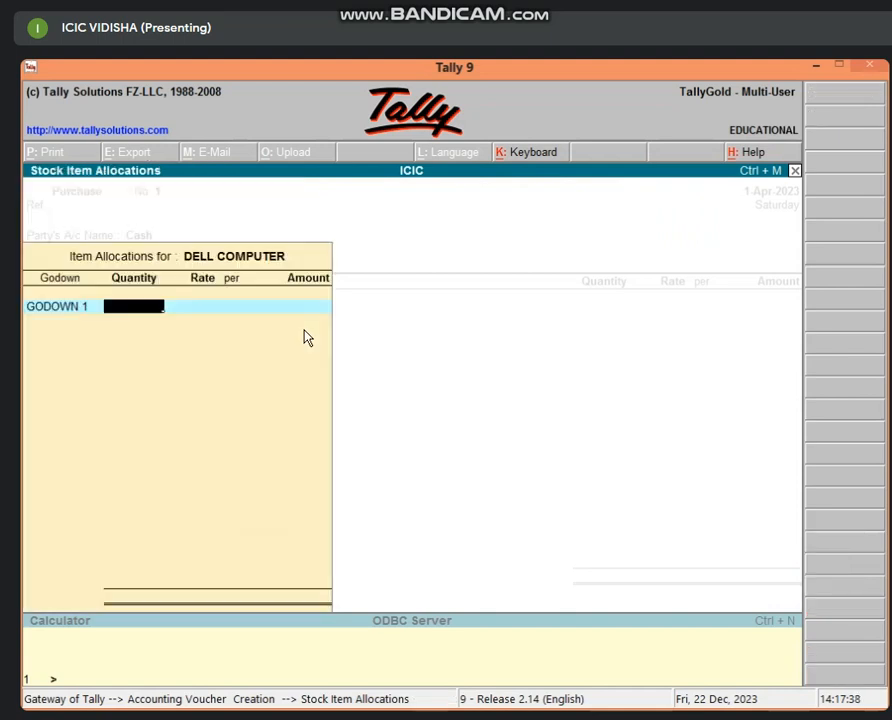
Step: Allocate 5 PCS of DELL COMPUTER at 25,000 per PCS, totalling 1,25,000
text(5)
key(Return)
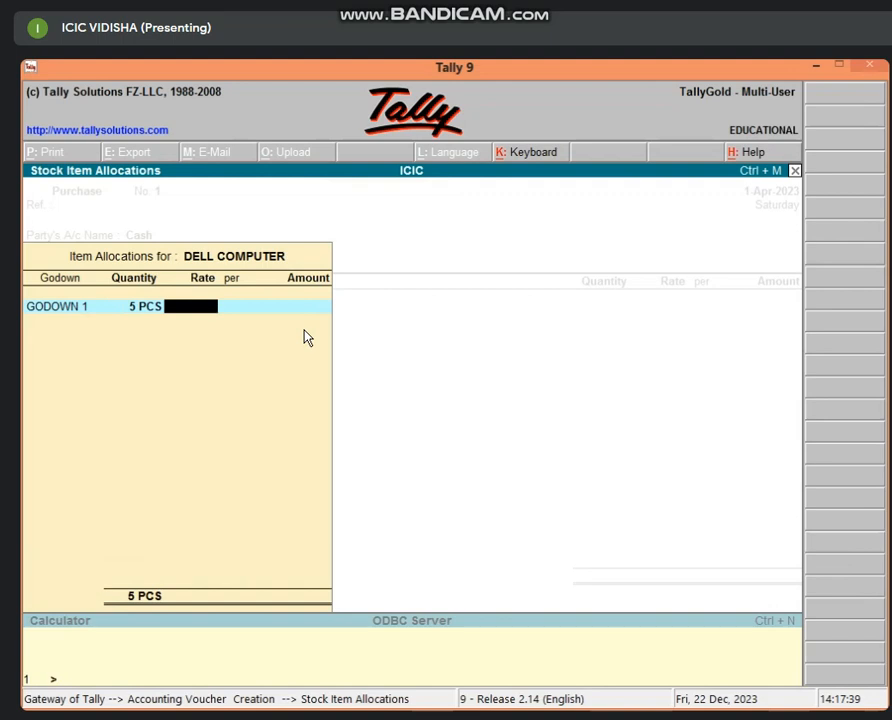
text(25000)
key(Return)
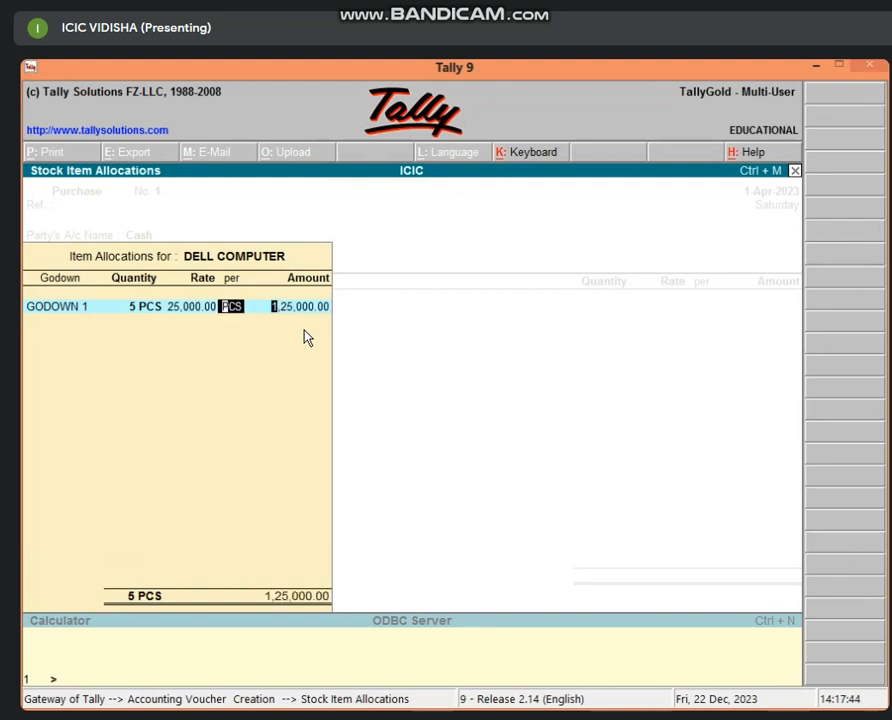
key(Return)
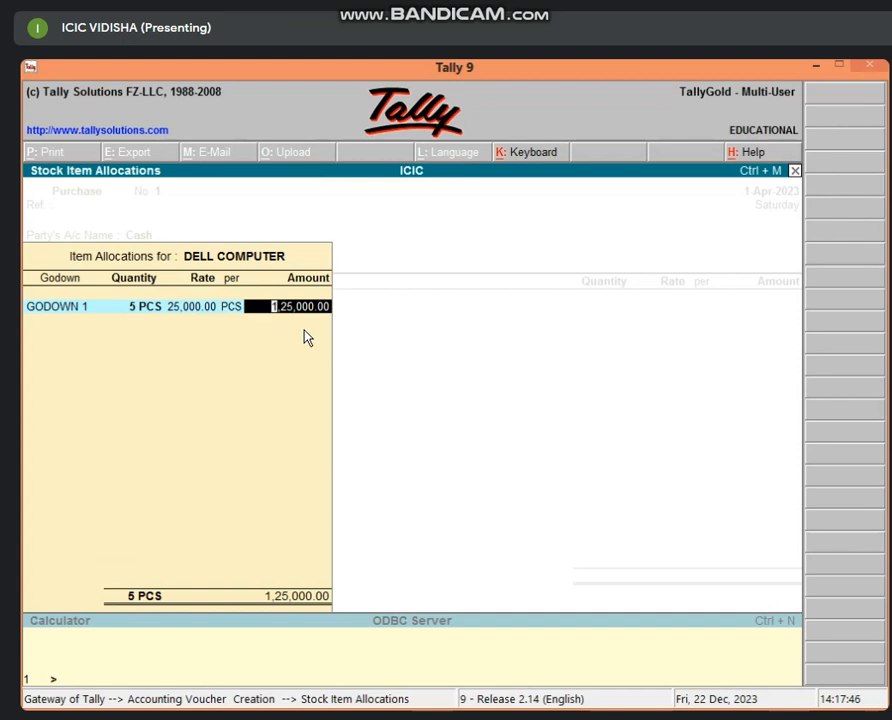
key(Return)
key(Return)
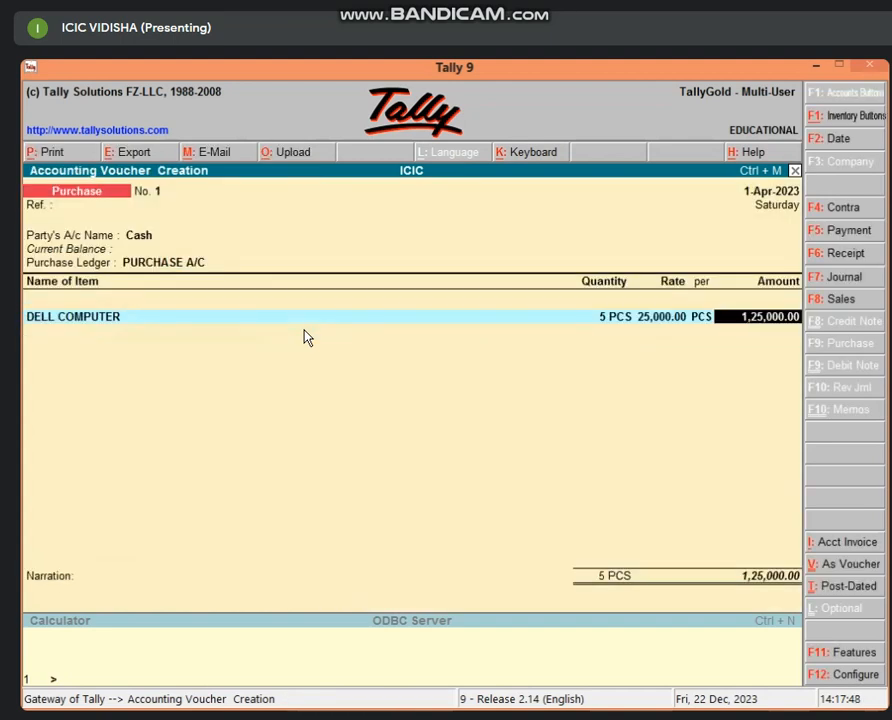
Step: On a new line, create stock item ZEBRONIC under COMPUTER with PCS as its unit
key(Return)
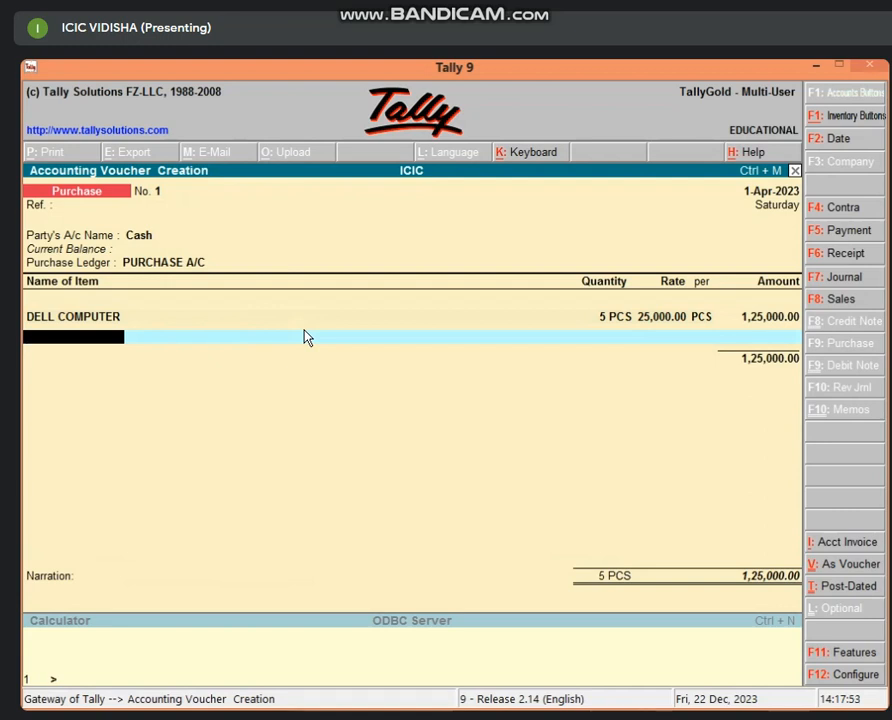
key(alt+c)
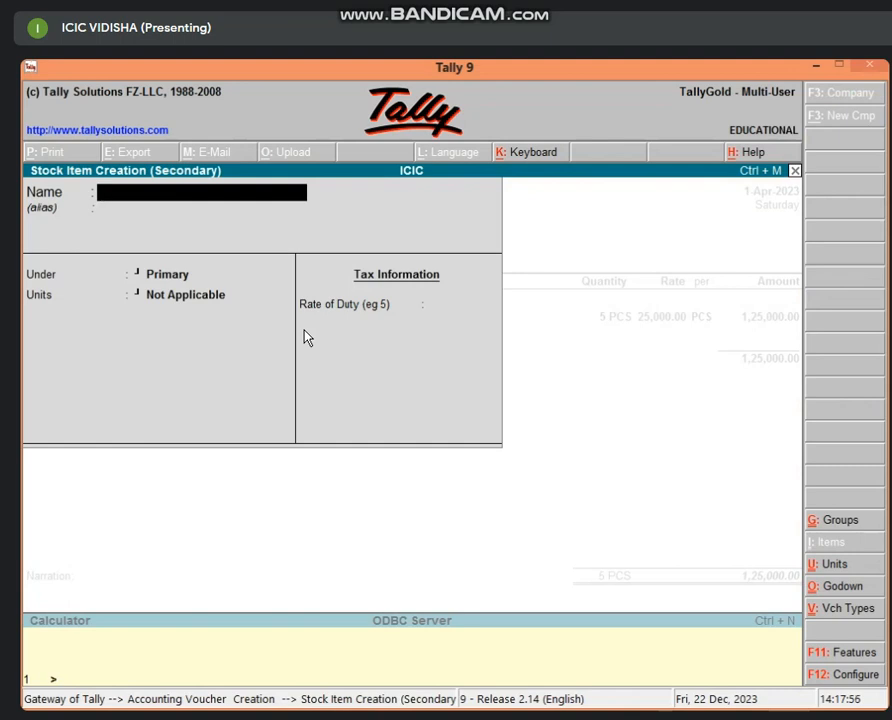
text(ZW)
key(BackSpace)
text(E)
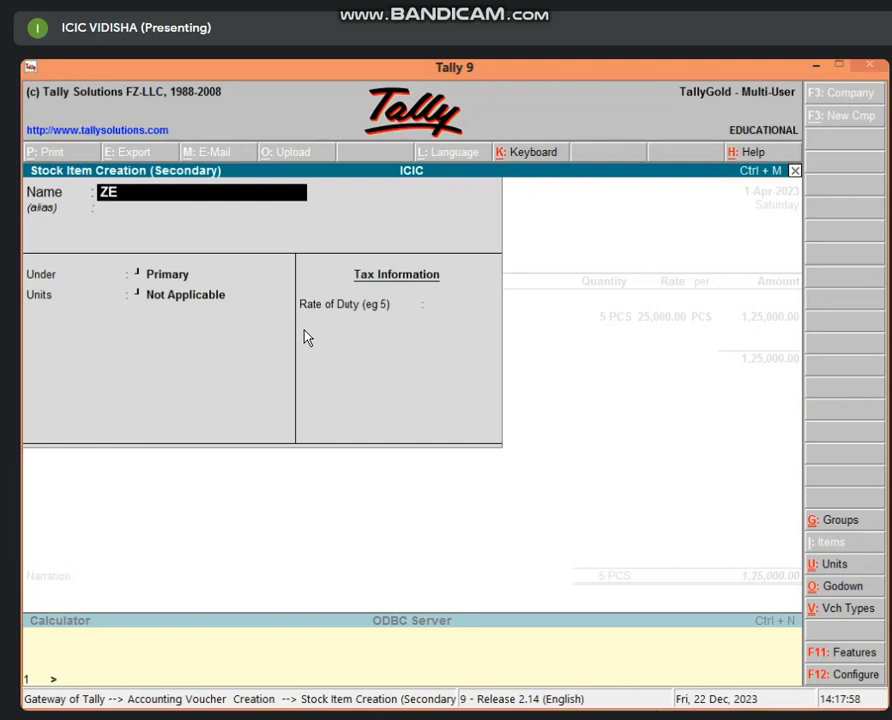
text(BRONI)
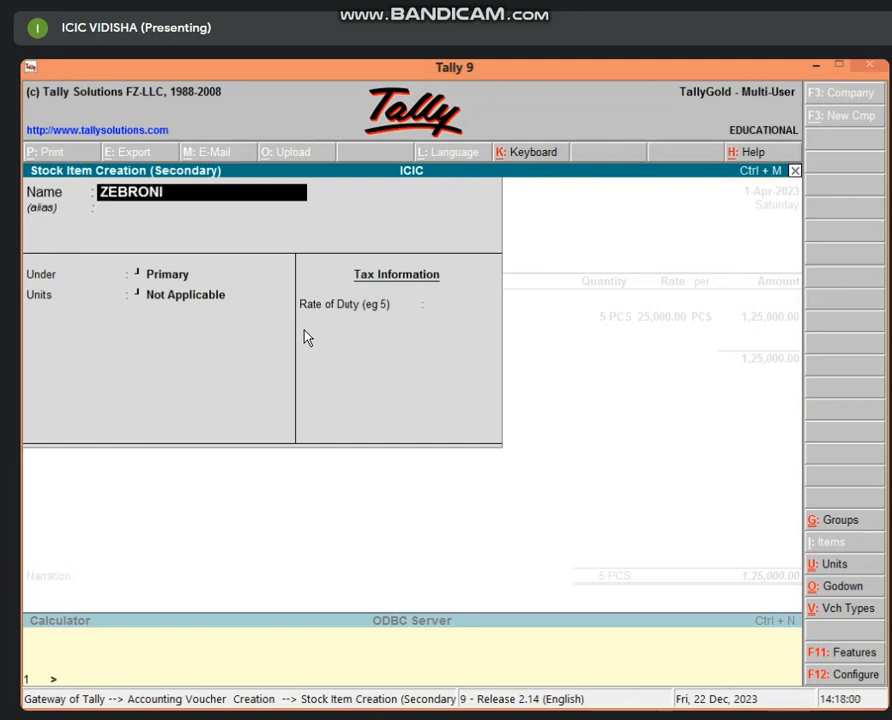
text(C)
key(Return)
key(Return)
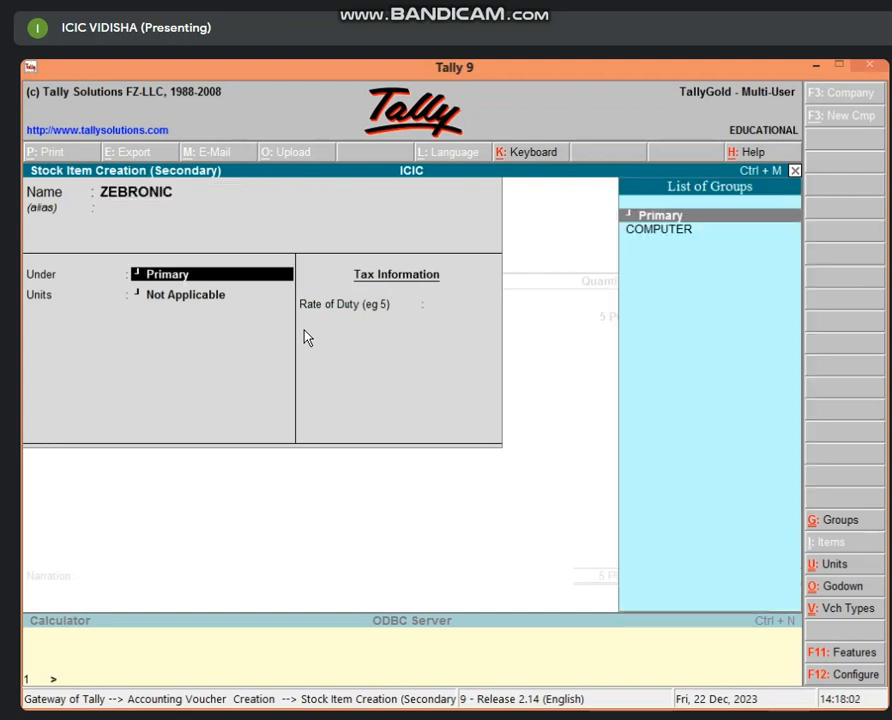
key(Down)
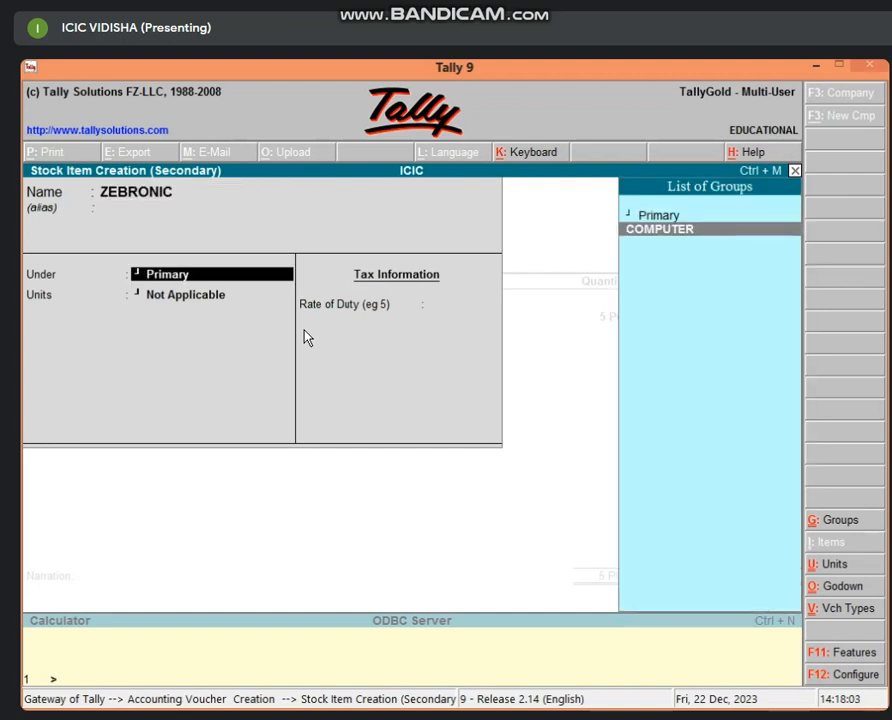
key(Return)
key(Return)
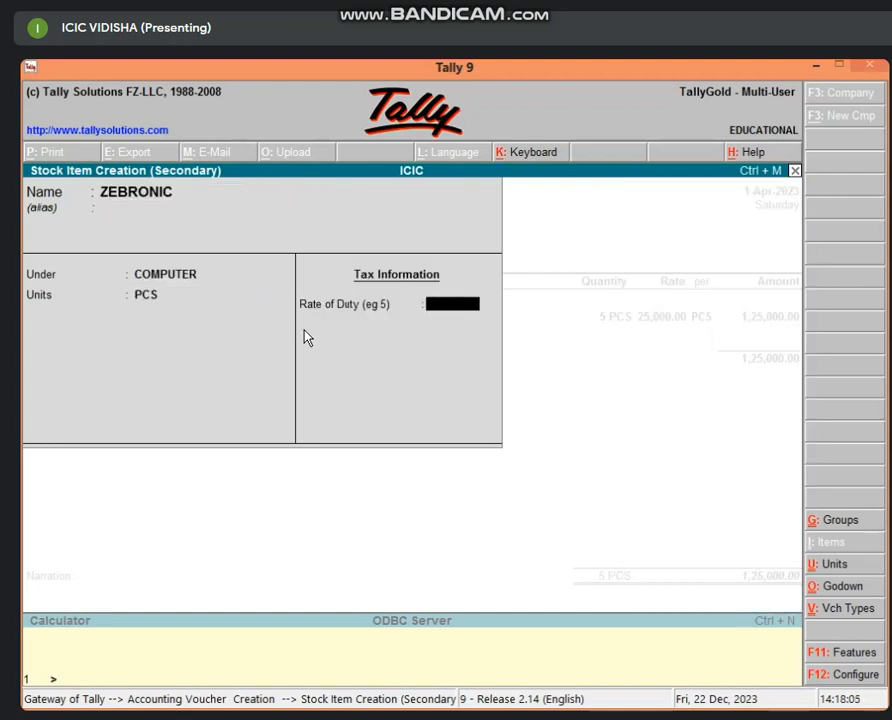
key(Return)
key(Return)
key(Return)
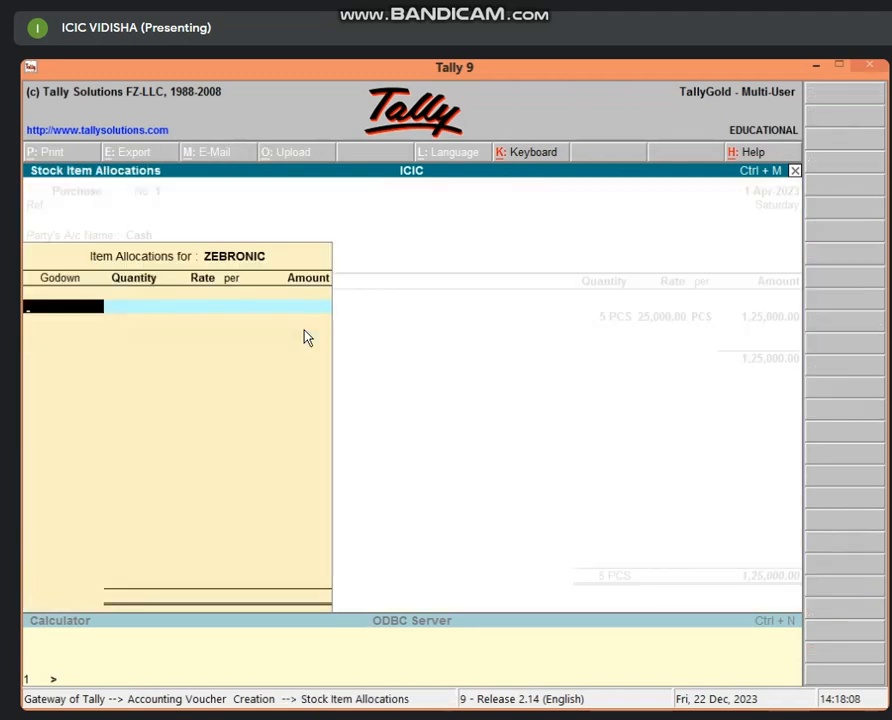
Step: Allocate 5 PCS of ZEBRONIC at 30,000 from Main Location, amounting to 1,50,000
text(G)
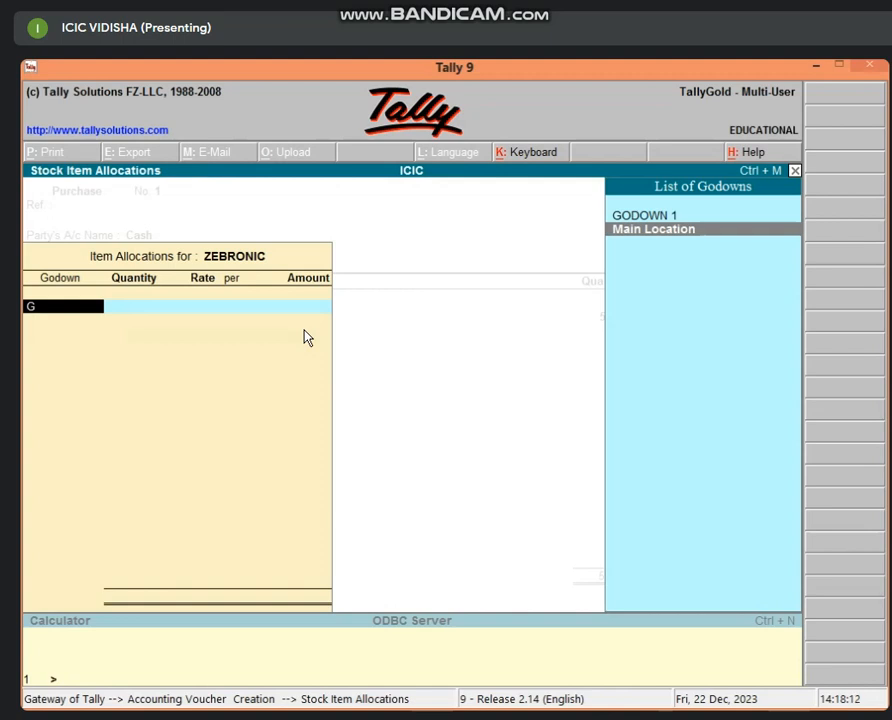
key(Return)
text(5)
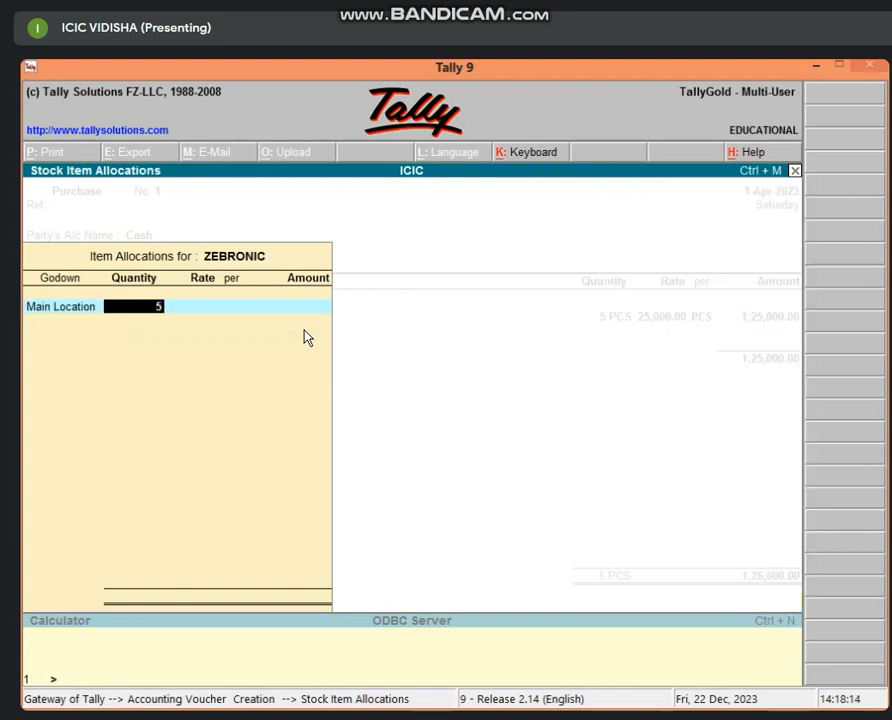
key(Return)
text(30,0)
text(000)
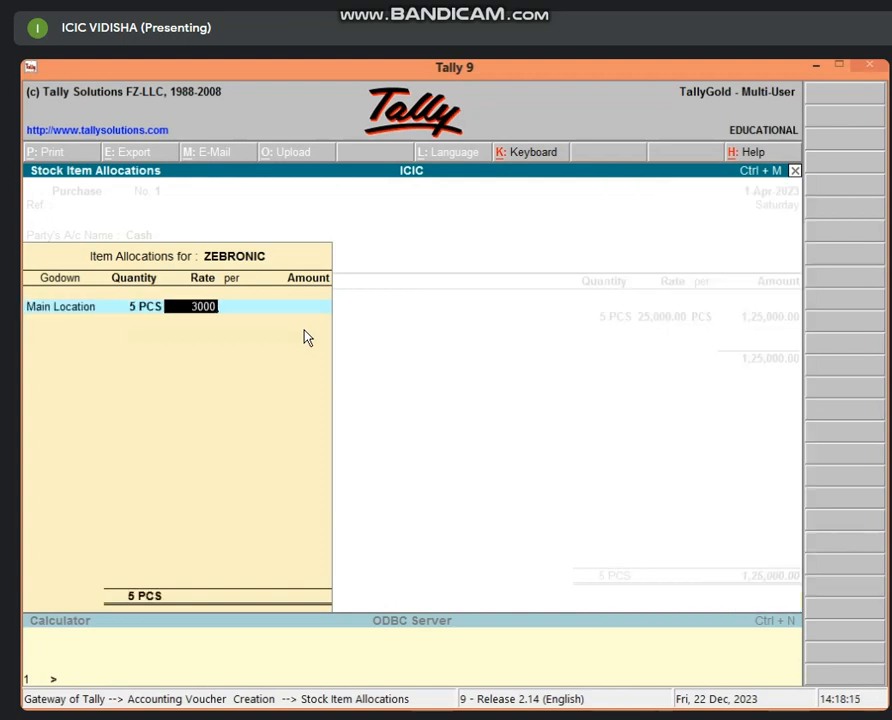
key(Return)
key(Return)
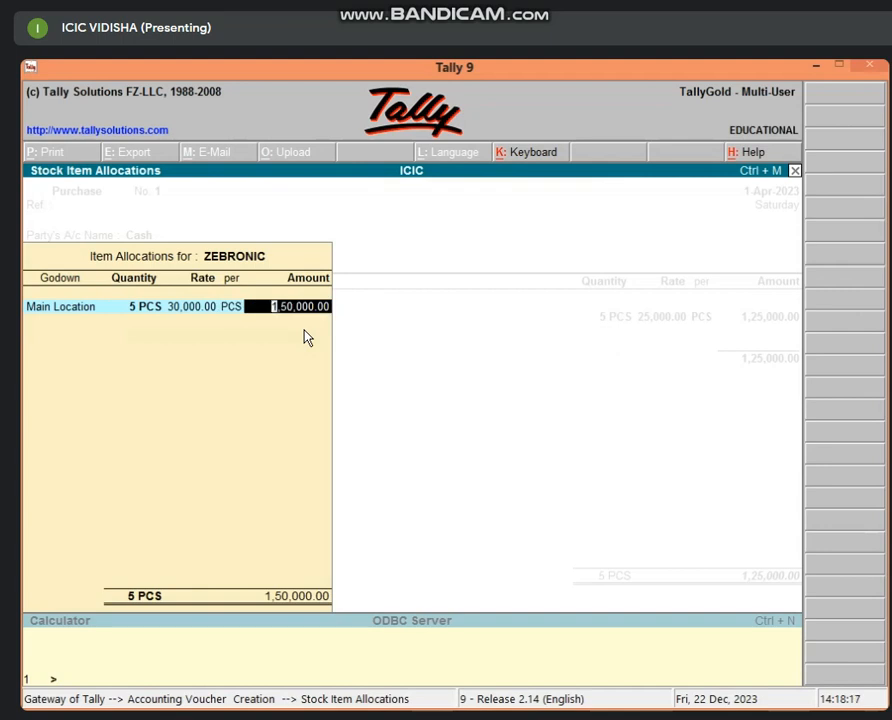
key(Return)
key(Return)
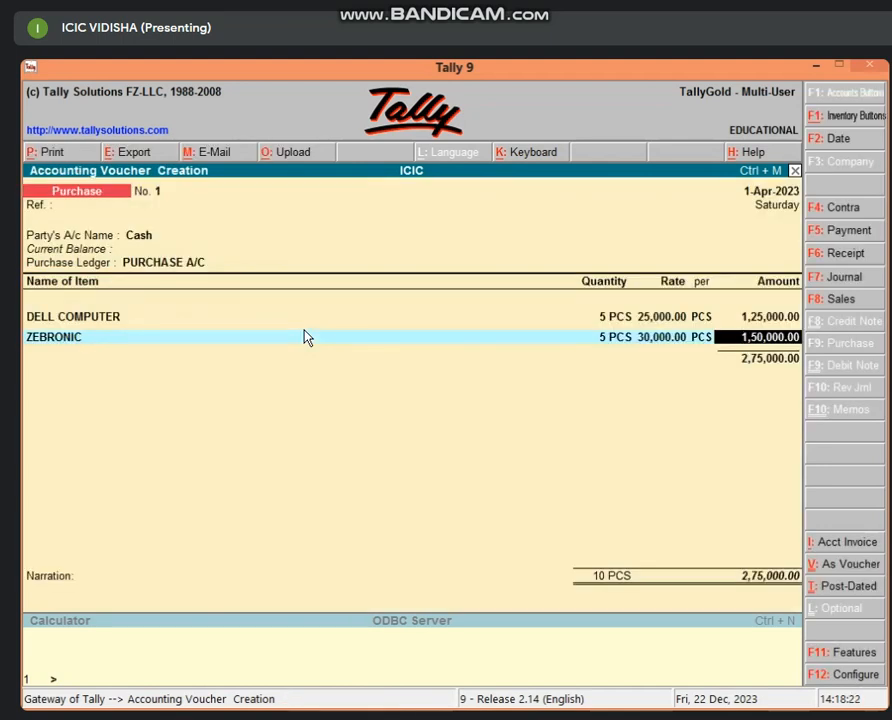
key(Return)
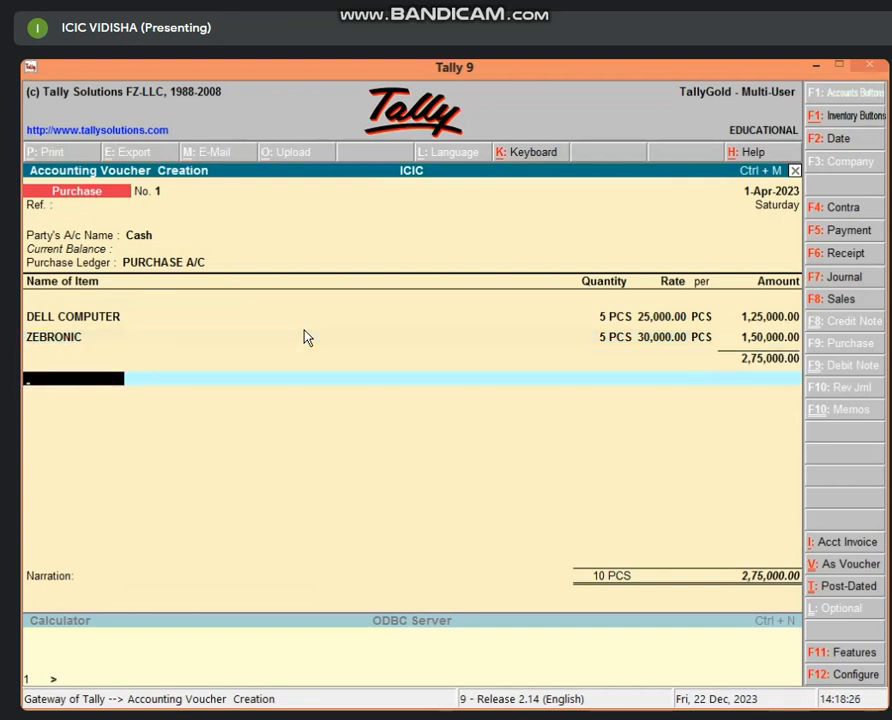
Step: Add a ledger line using new ledger DISCOUNT A/C P under Indirect Incomes
key(BackSpace)
key(Return)
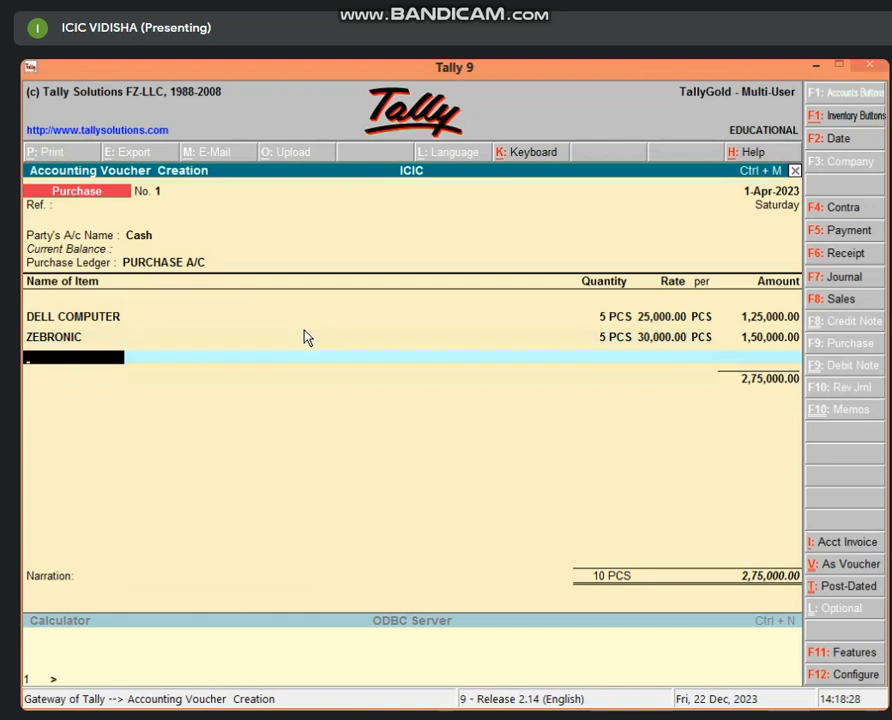
key(Return)
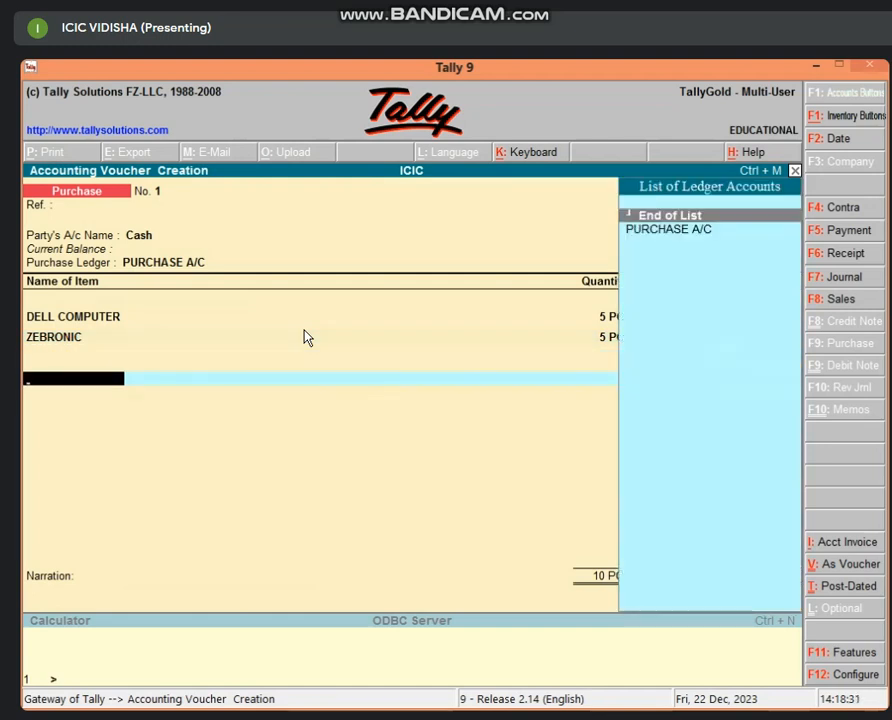
key(alt+c)
text(D)
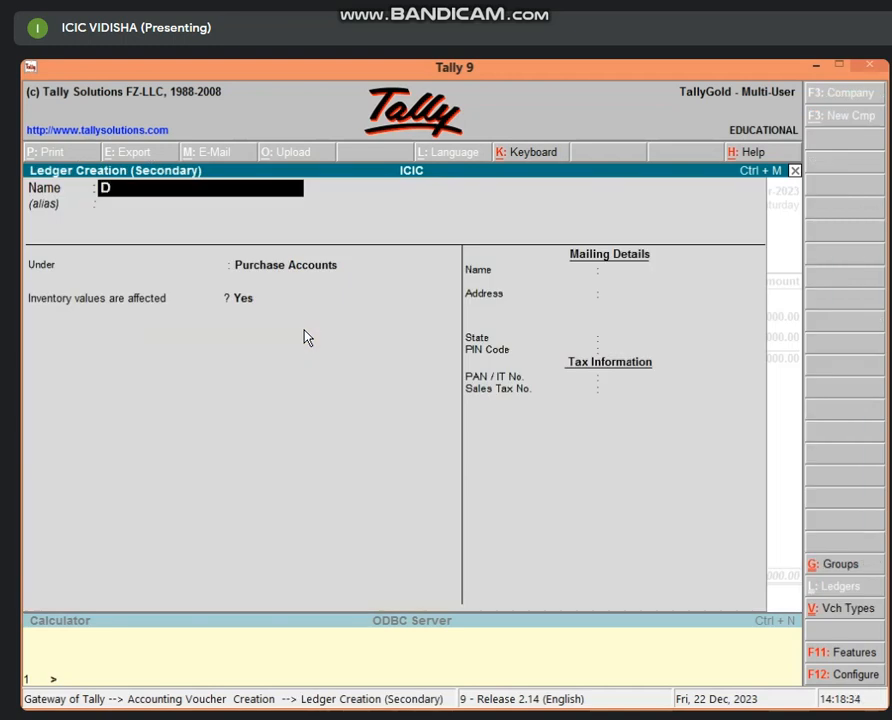
text(ISCOUN)
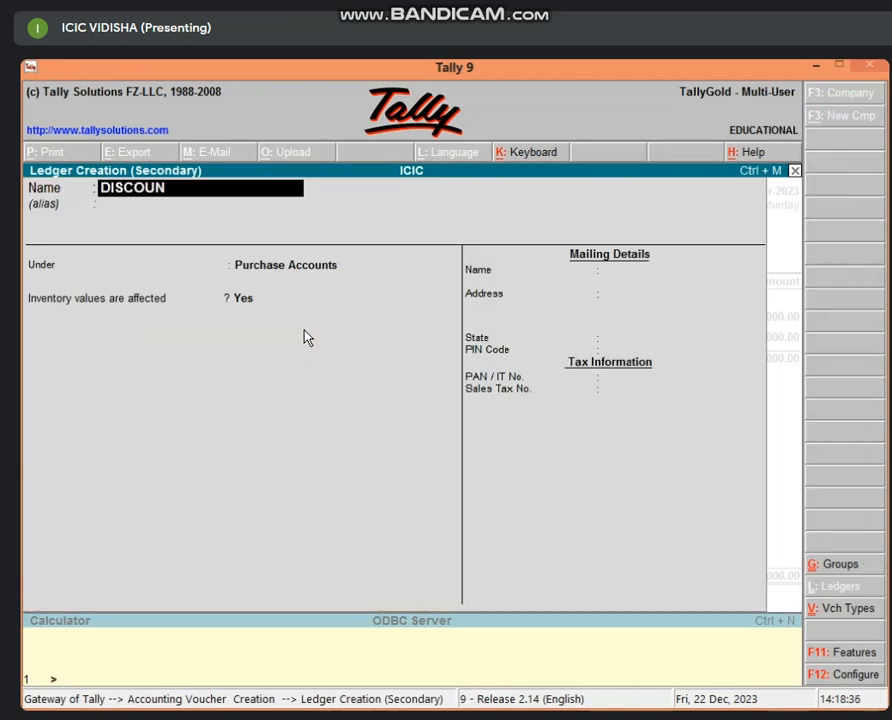
text(T A/C P)
key(Return)
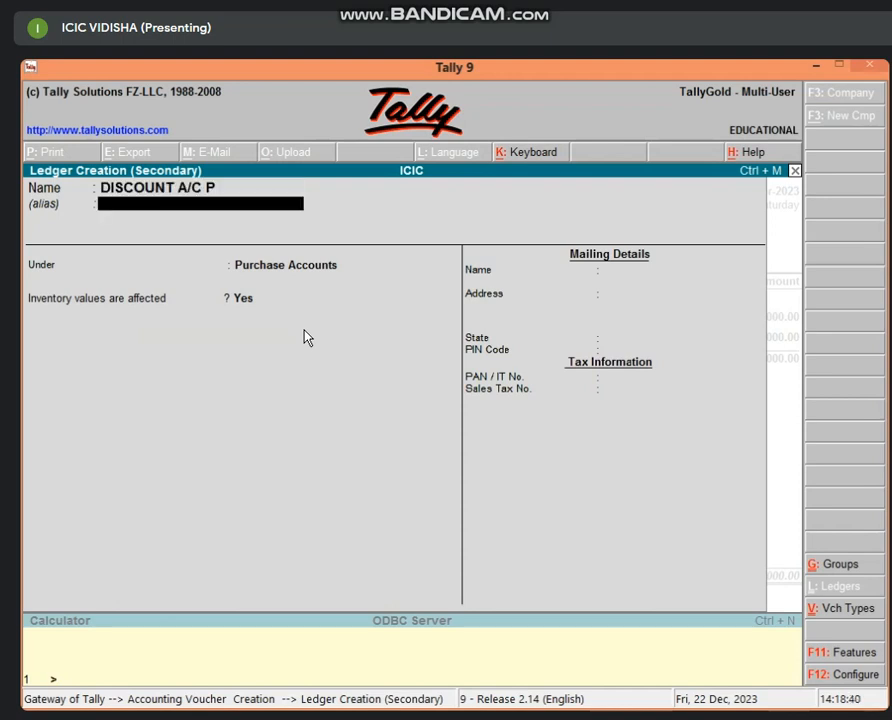
key(Return)
text(IND)
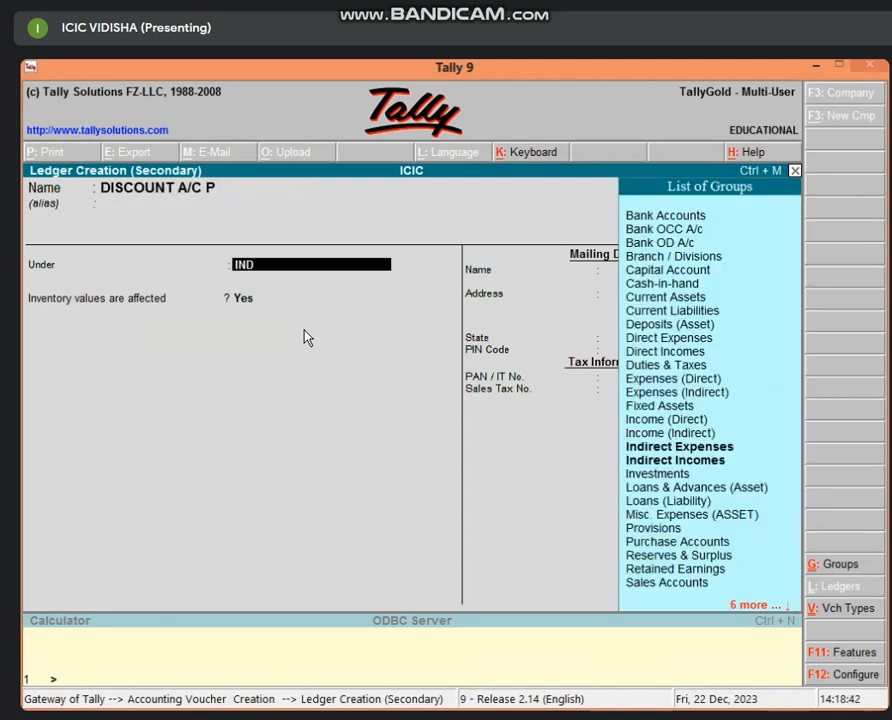
key(Down)
key(Return)
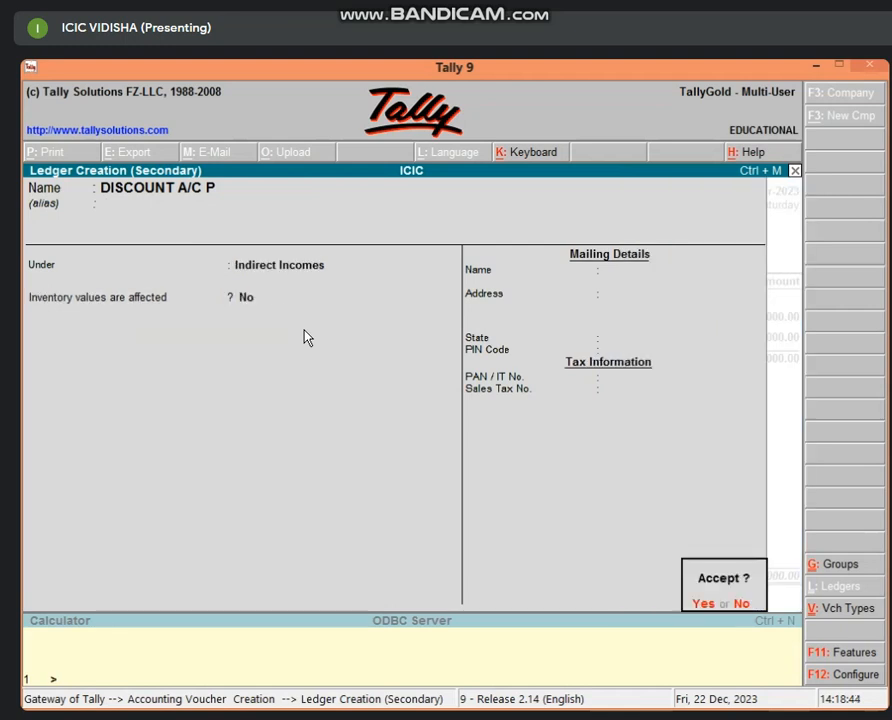
key(Return)
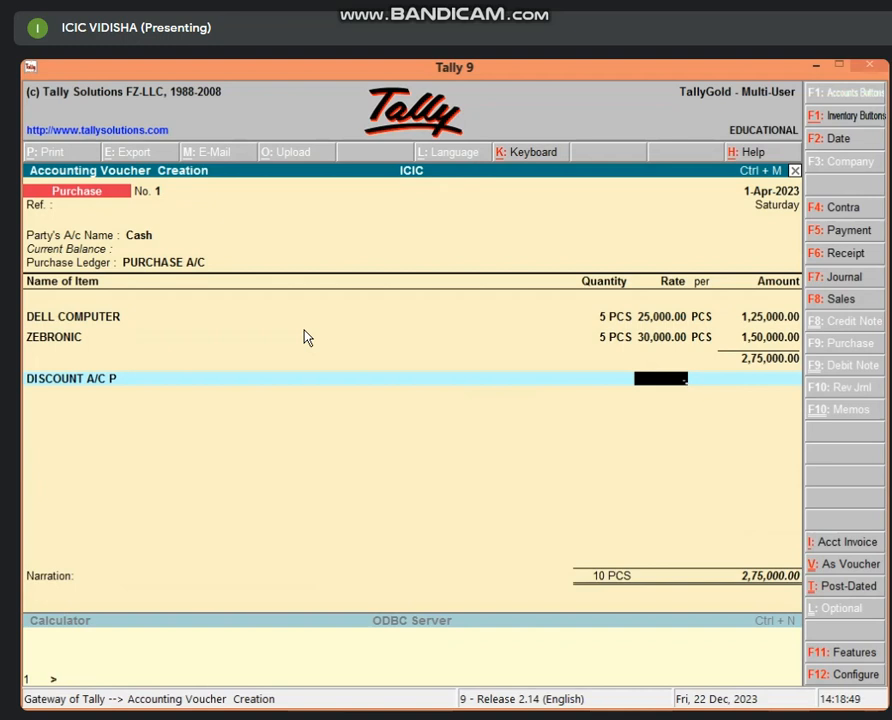
Step: Enter a -5% discount (13,750), save the purchase at 2,61,250, and switch to Sales
text(-)5 %)
key(Return)
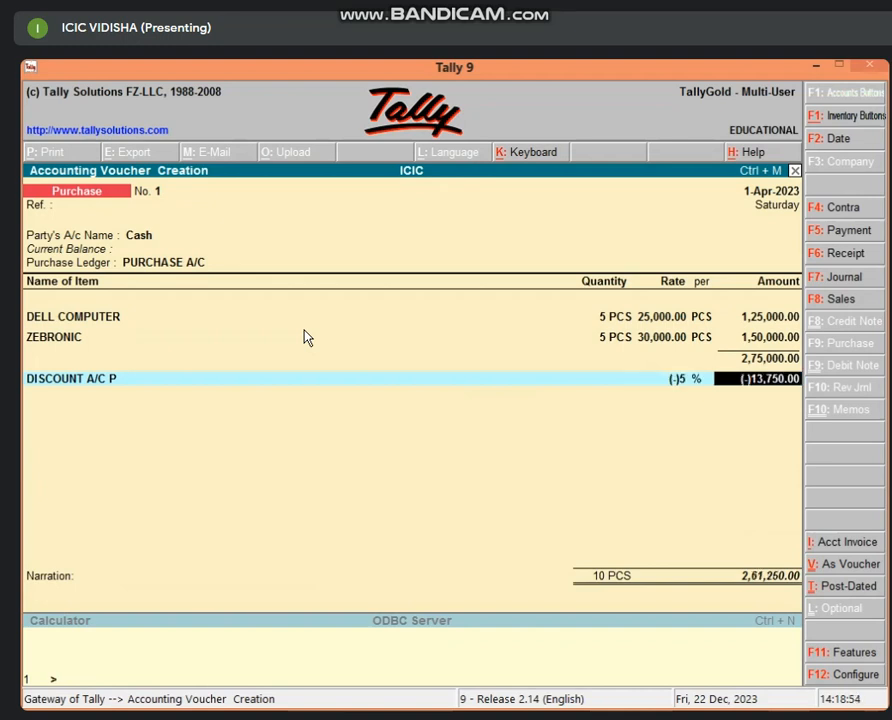
key(Return)
key(Return)
key(Return)
key(Return)
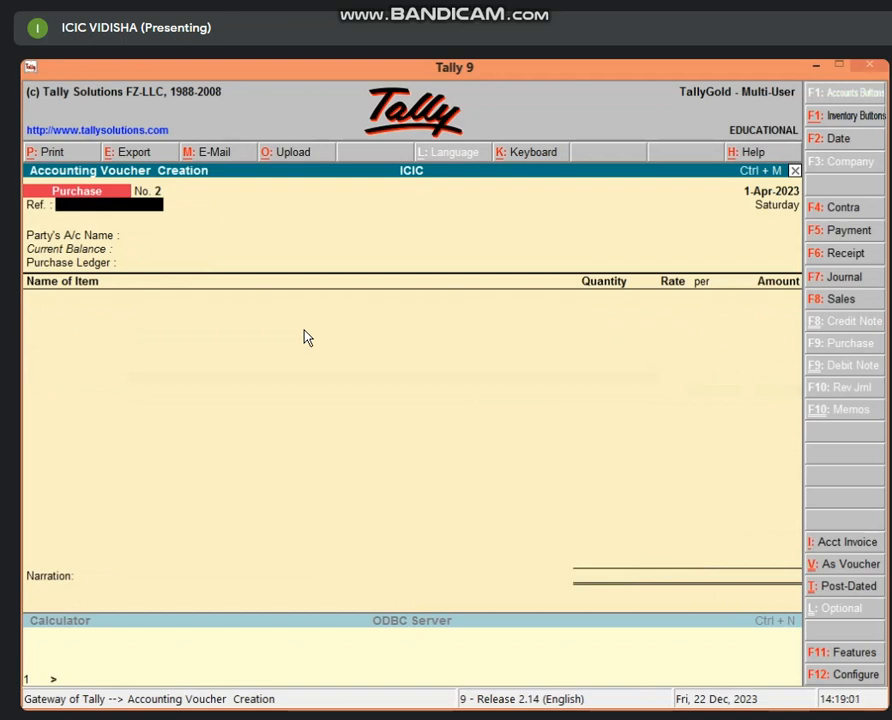
key(F8)
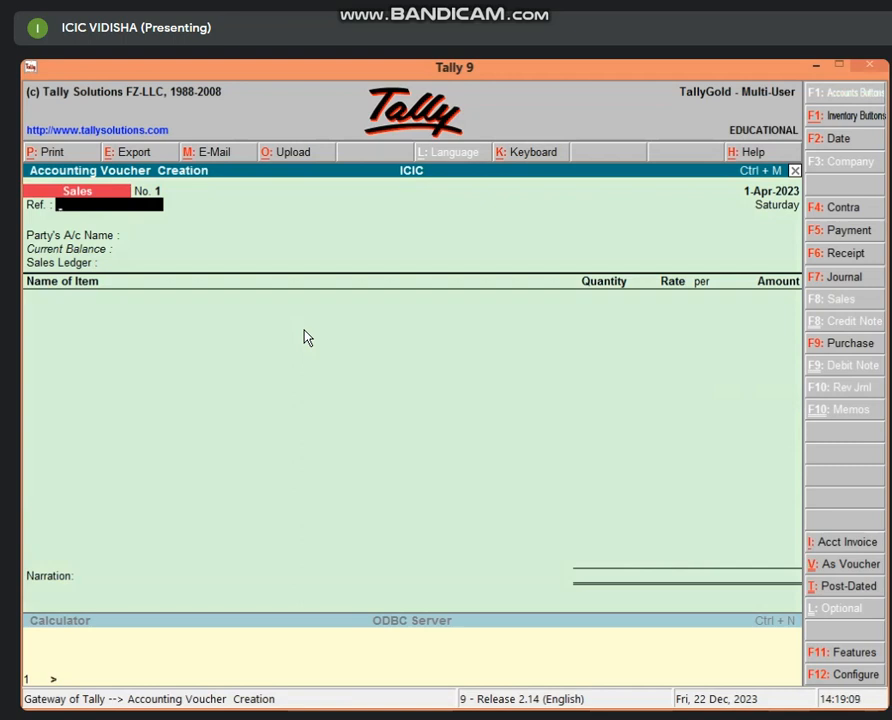
Step: Select Cash as the sales voucher's party and skip the party details
key(Return)
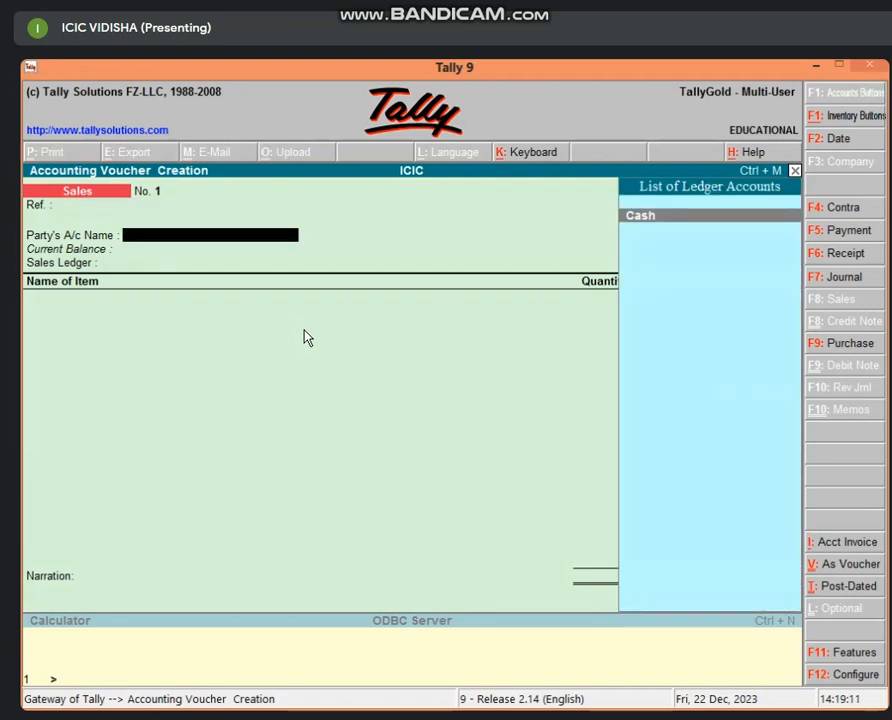
key(Return)
key(Return)
key(Return)
key(Return)
key(Return)
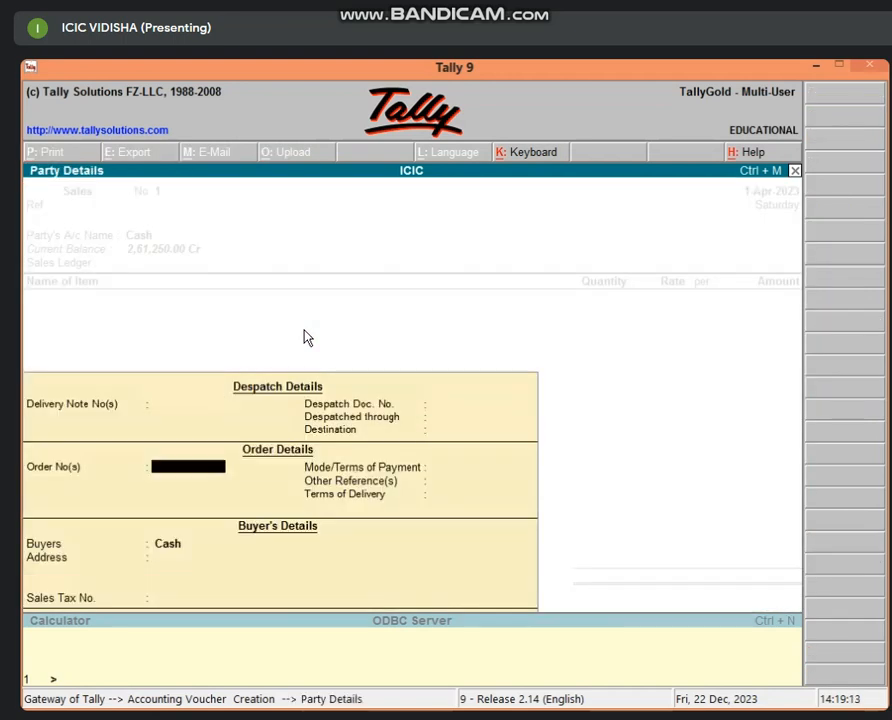
key(Return)
key(Return)
key(Return)
key(Return)
key(Return)
key(Return)
key(Return)
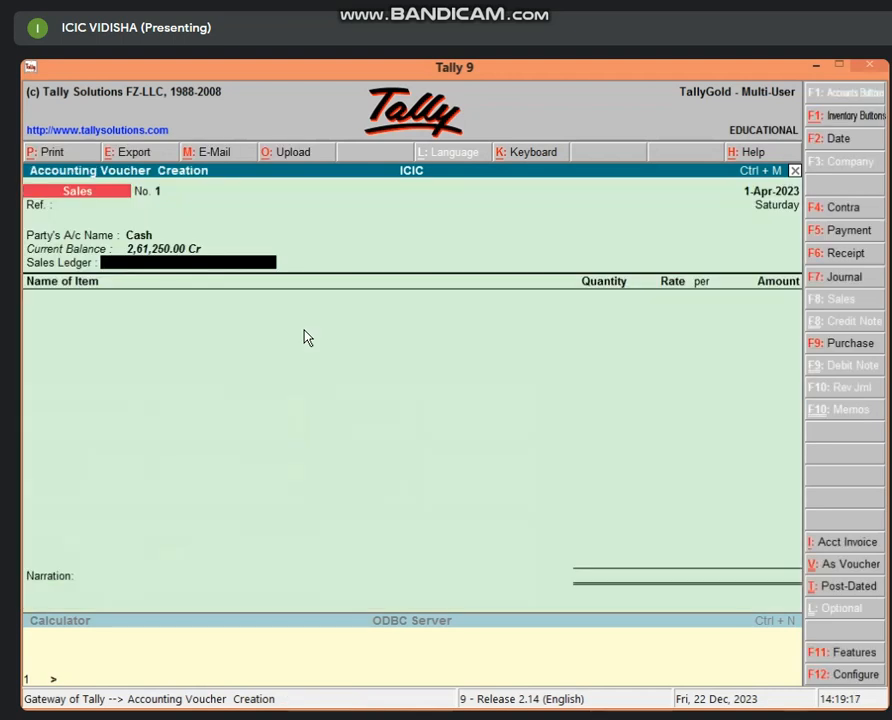
Step: Create sales ledger SALES A/C under Sales Accounts
key(alt+c)
text(SA)
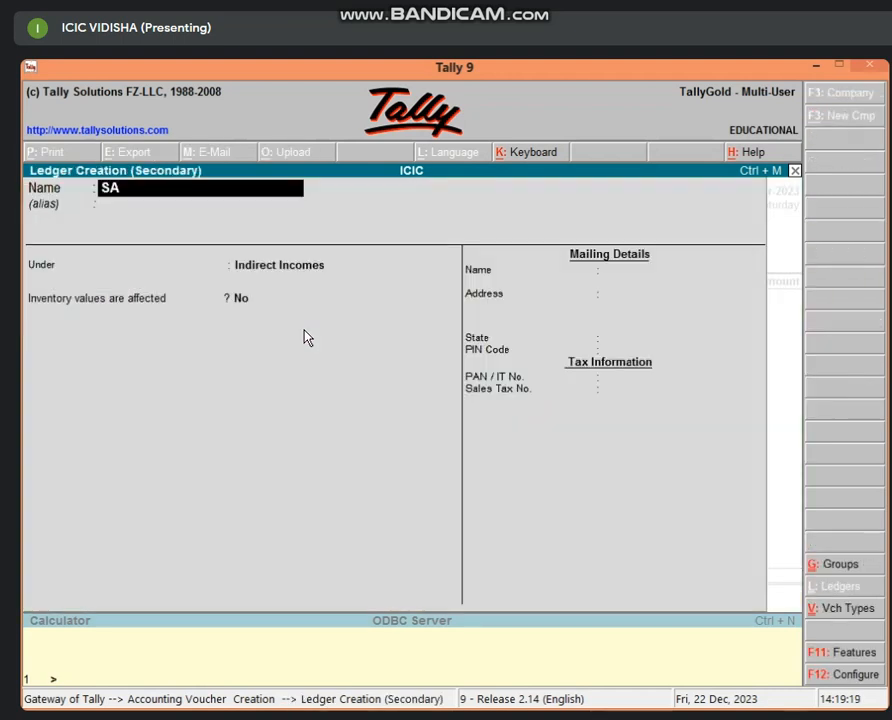
text(LES A/C)
key(Return)
key(Return)
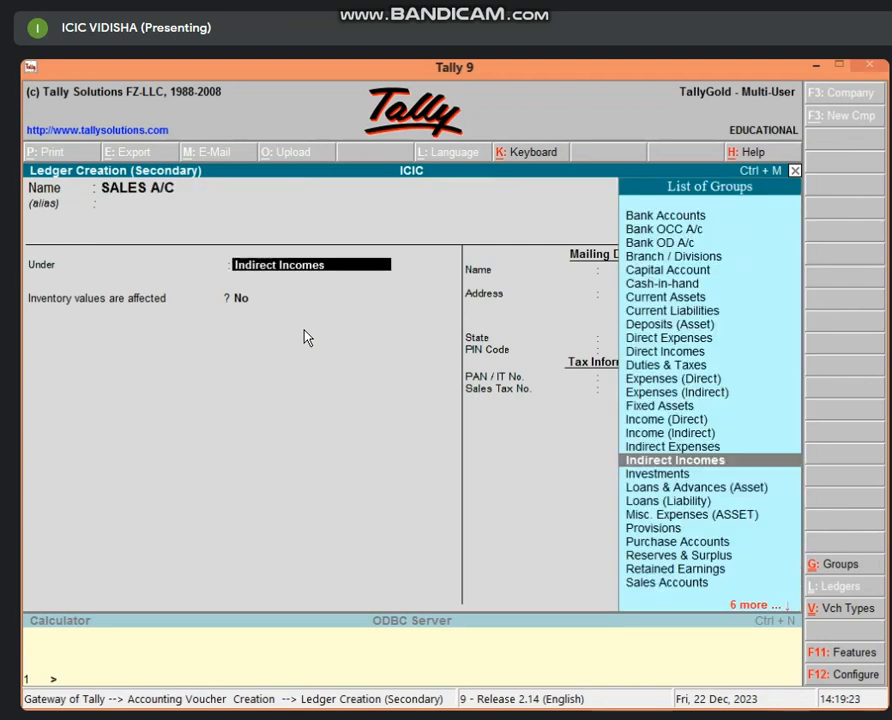
text(SA)
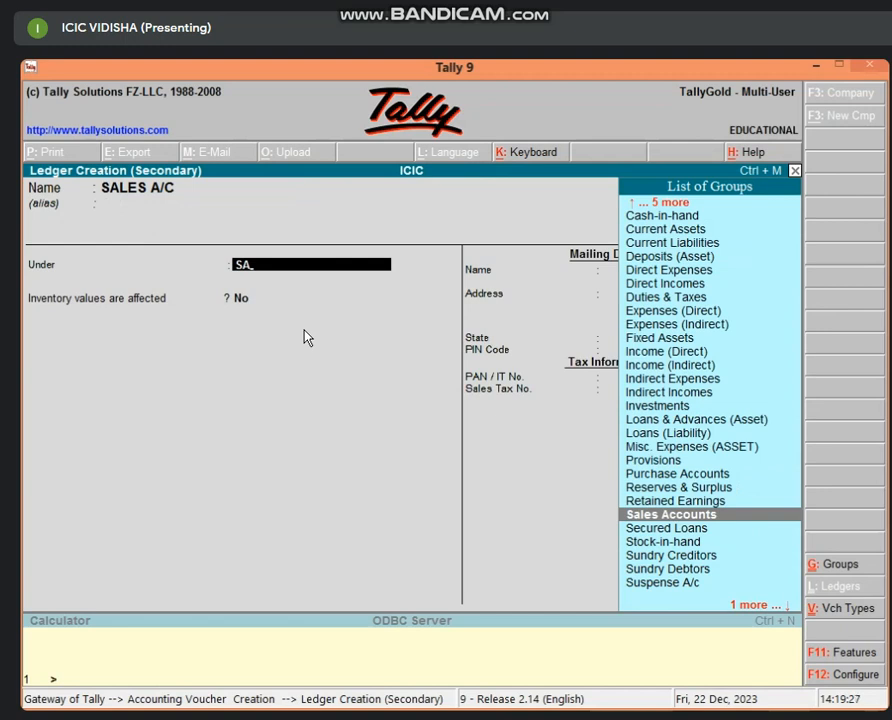
key(Return)
key(Return)
key(Return)
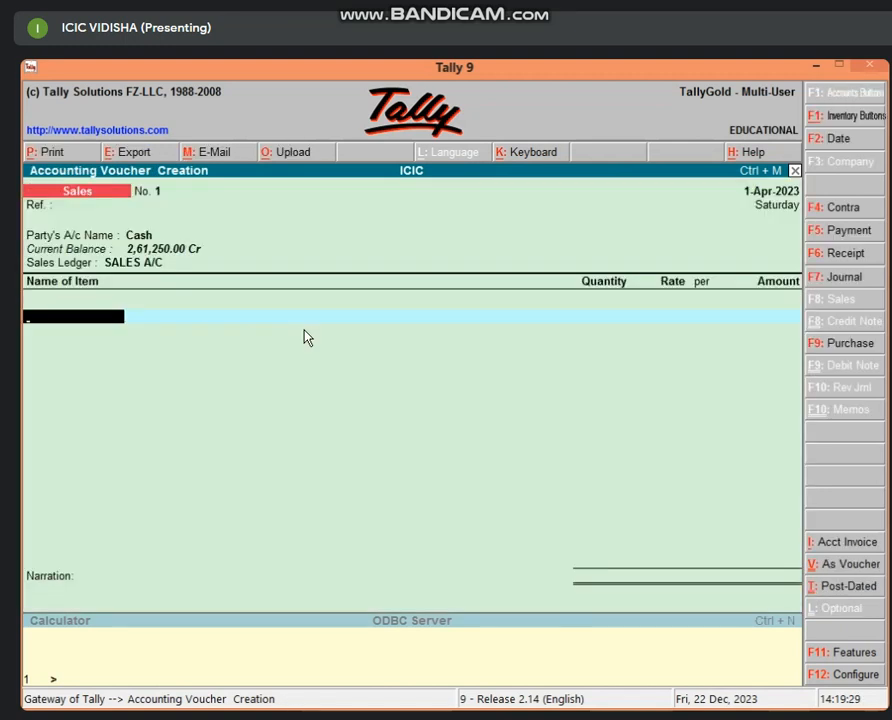
Step: Add DELL COMPUTER, 3 PCS from GODOWN 1 at 28,000 each, for an amount of 84,000
text(DE)
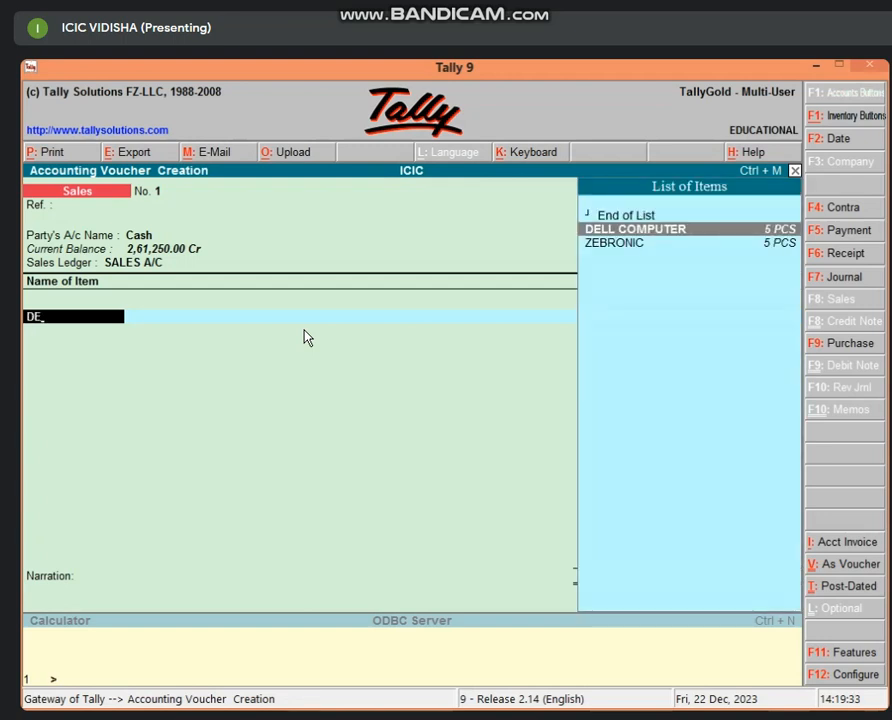
key(Return)
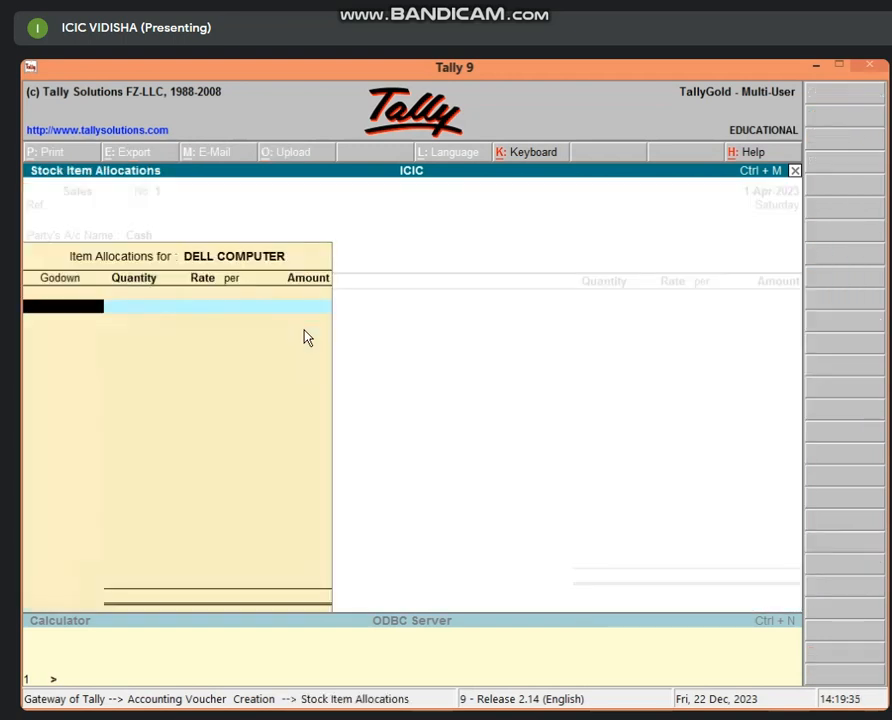
text(G)
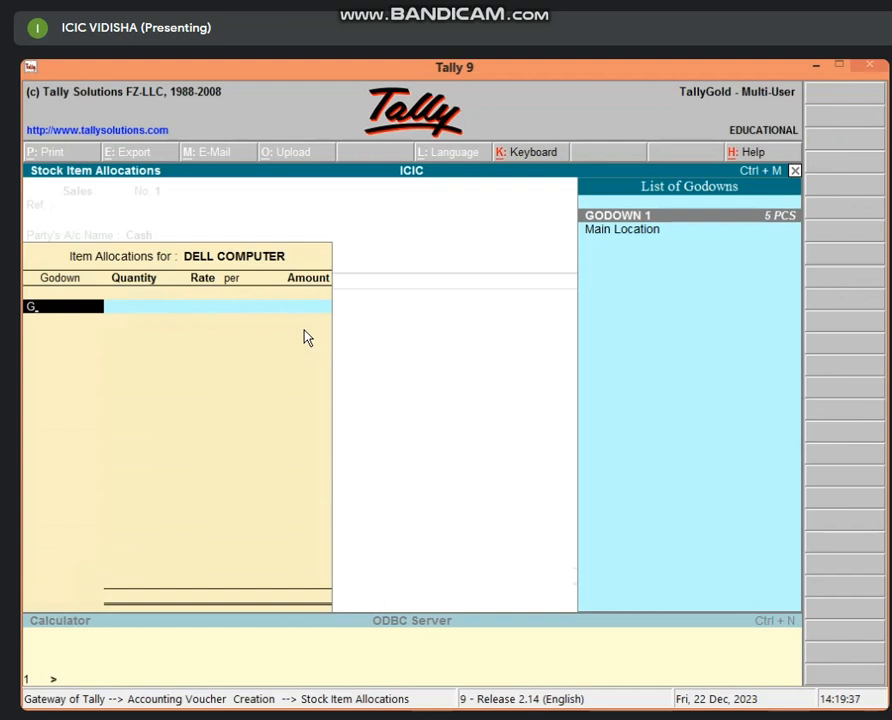
key(Return)
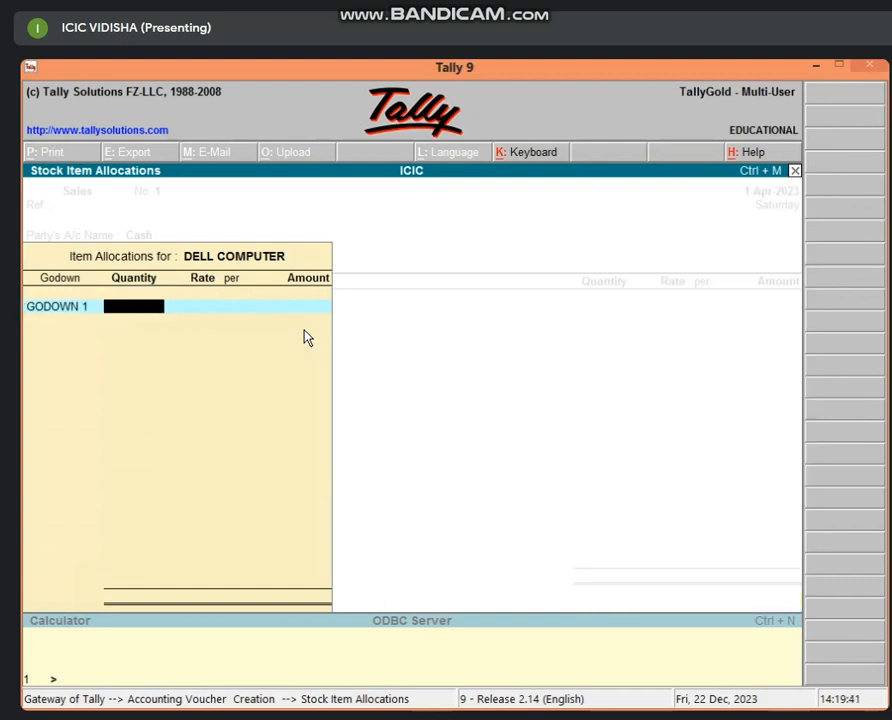
text(3)
key(Return)
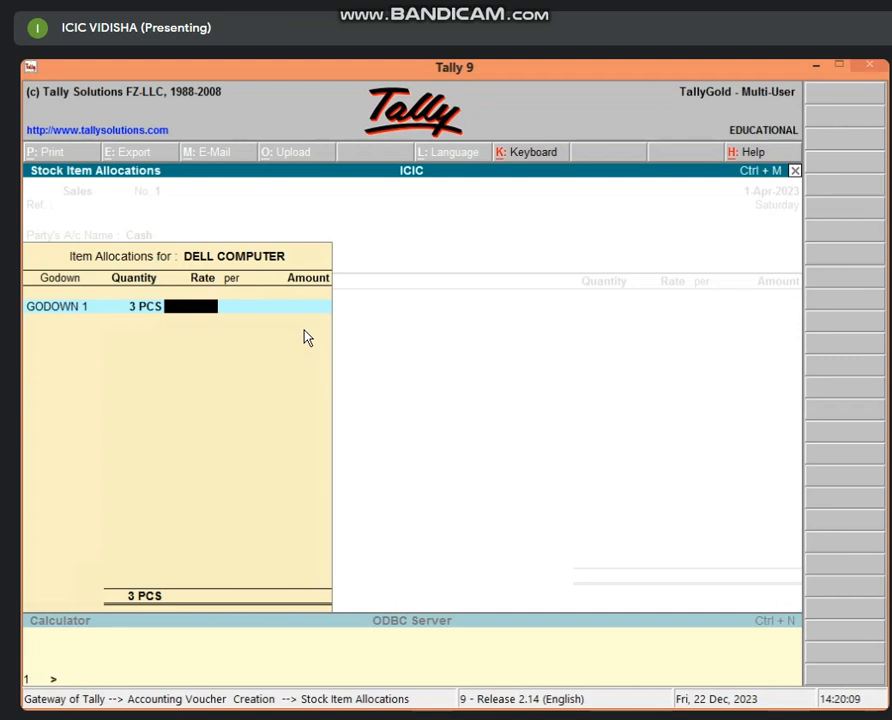
text(28000)
key(Return)
key(Return)
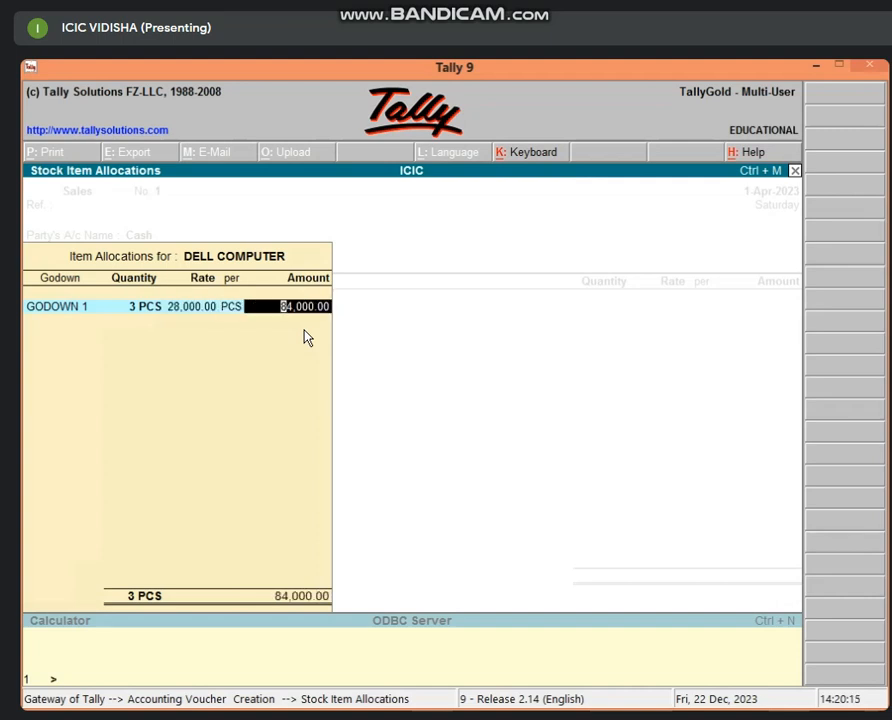
key(Return)
key(Return)
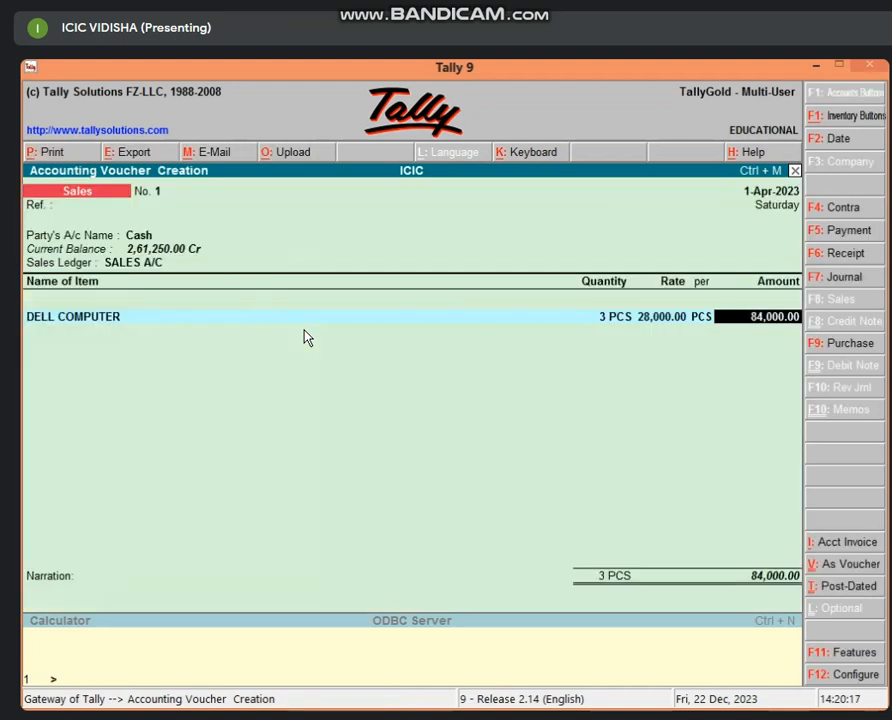
key(Return)
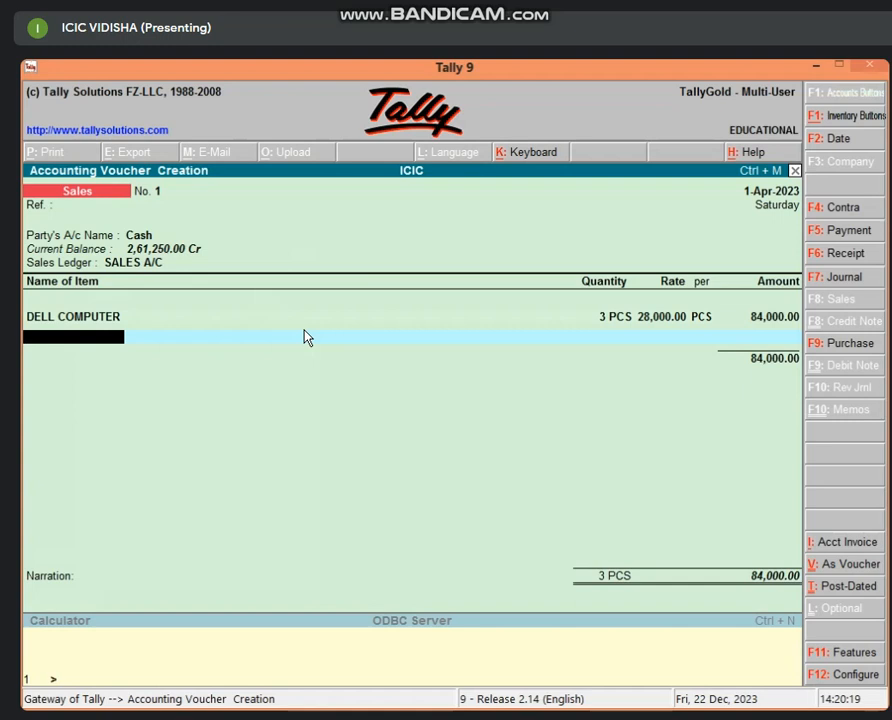
Step: Add ZEBRONIC, 2 PCS from Main Location at 32,000 (64,000), then end the item list at 1,48,000
text(Z)
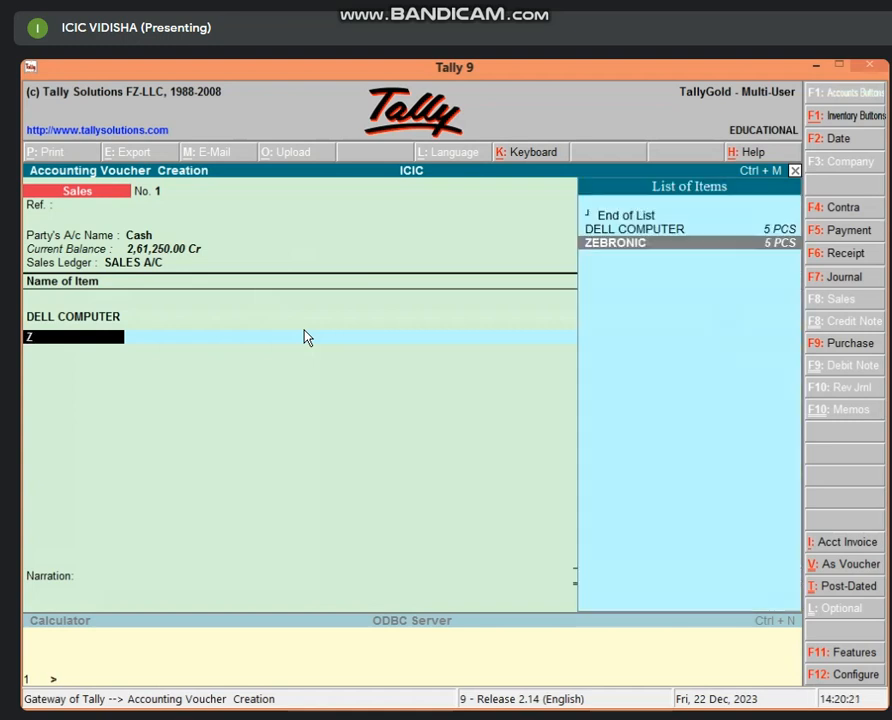
key(Return)
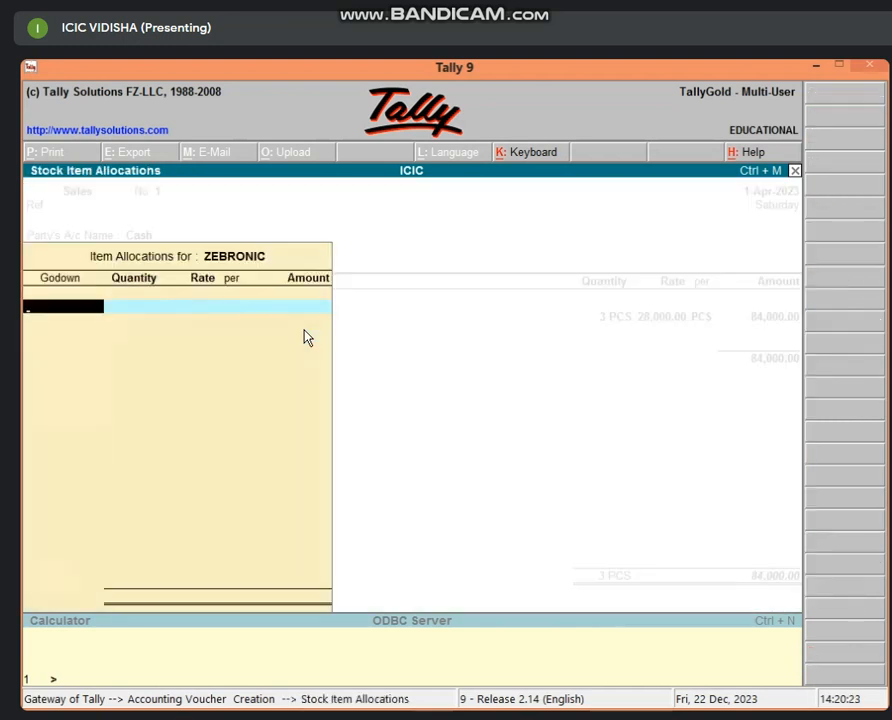
text(M)
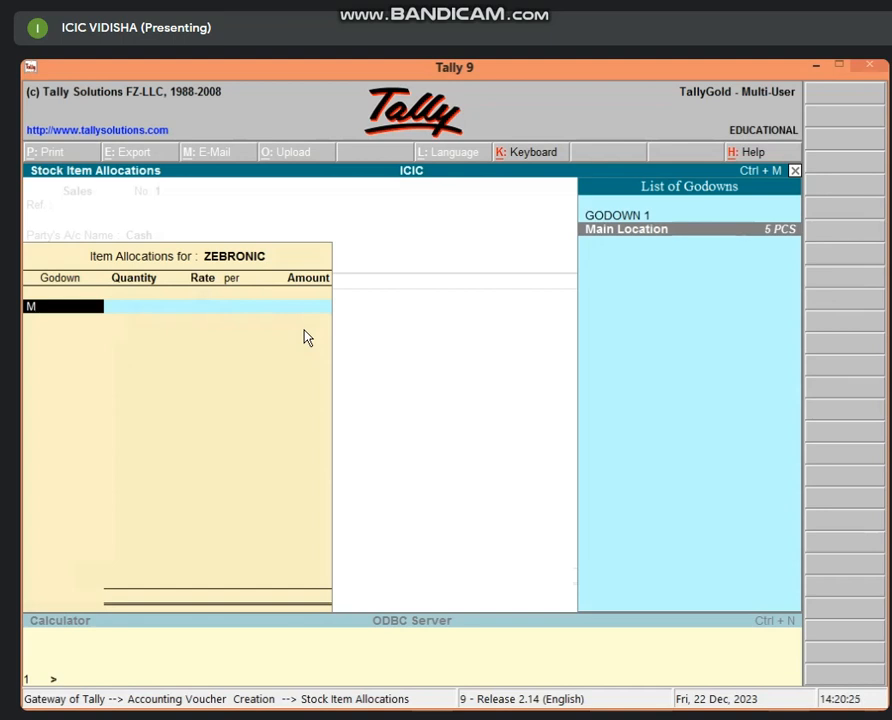
key(Return)
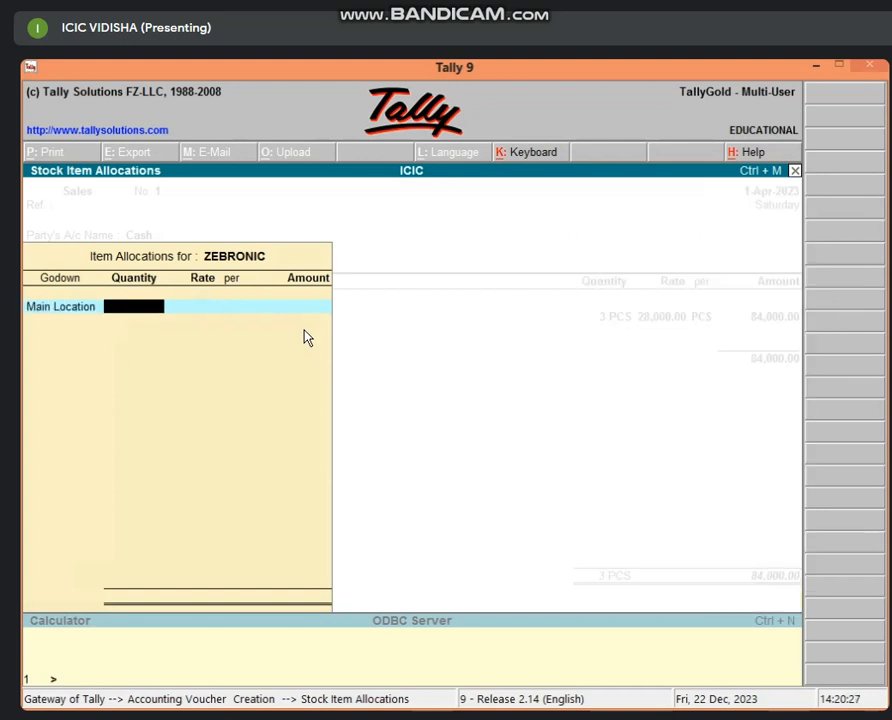
text(2)
key(Return)
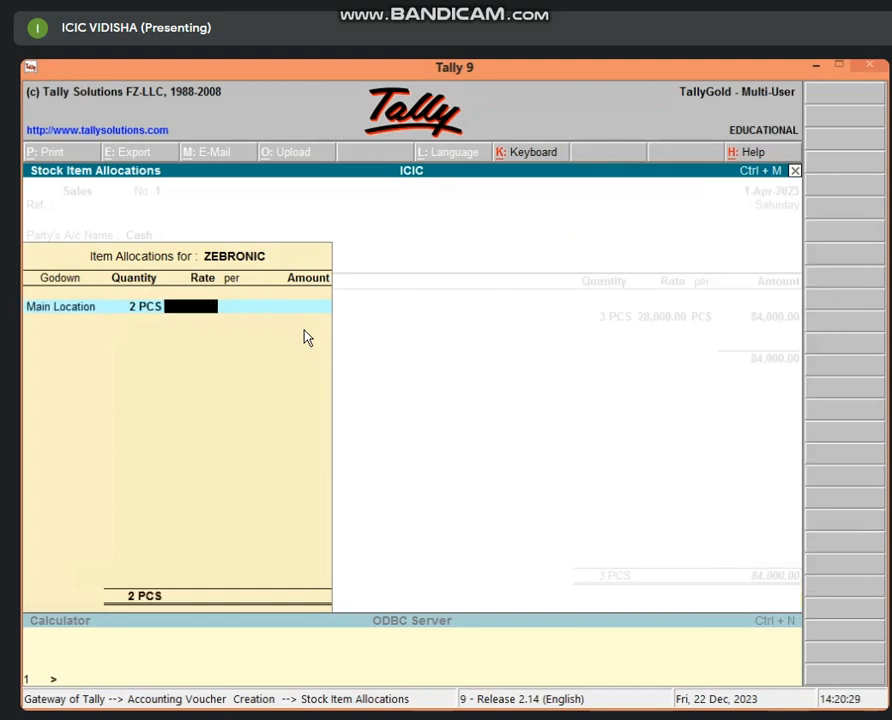
text(32000)
key(Return)
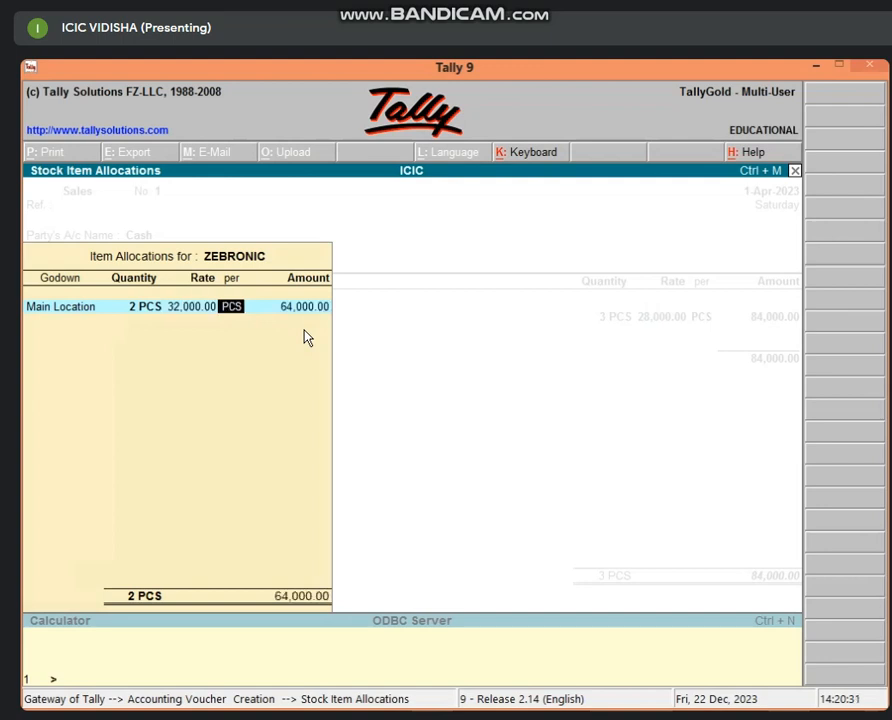
key(Return)
key(Return)
key(Return)
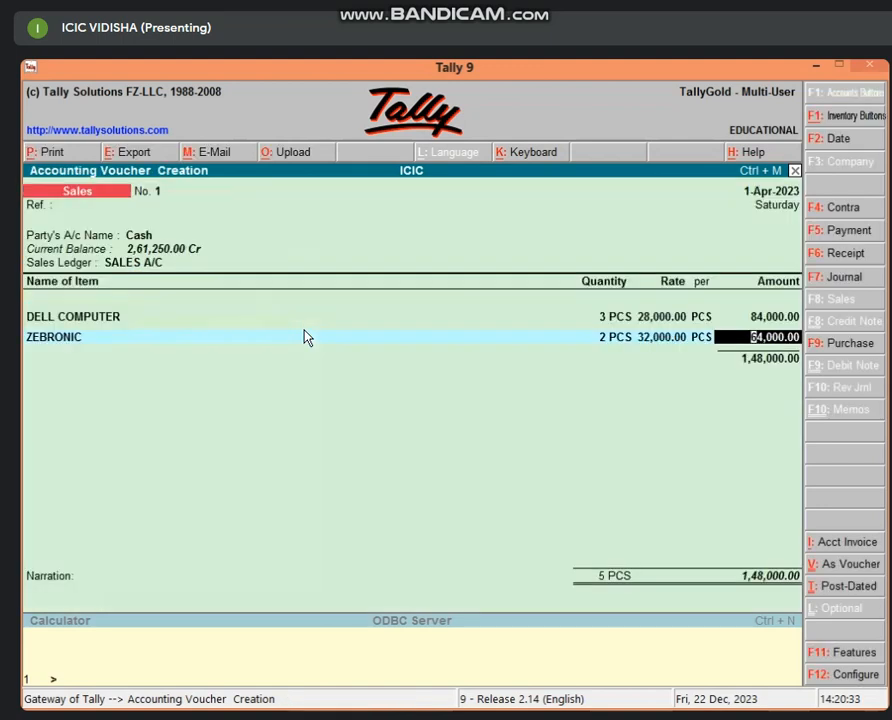
key(Return)
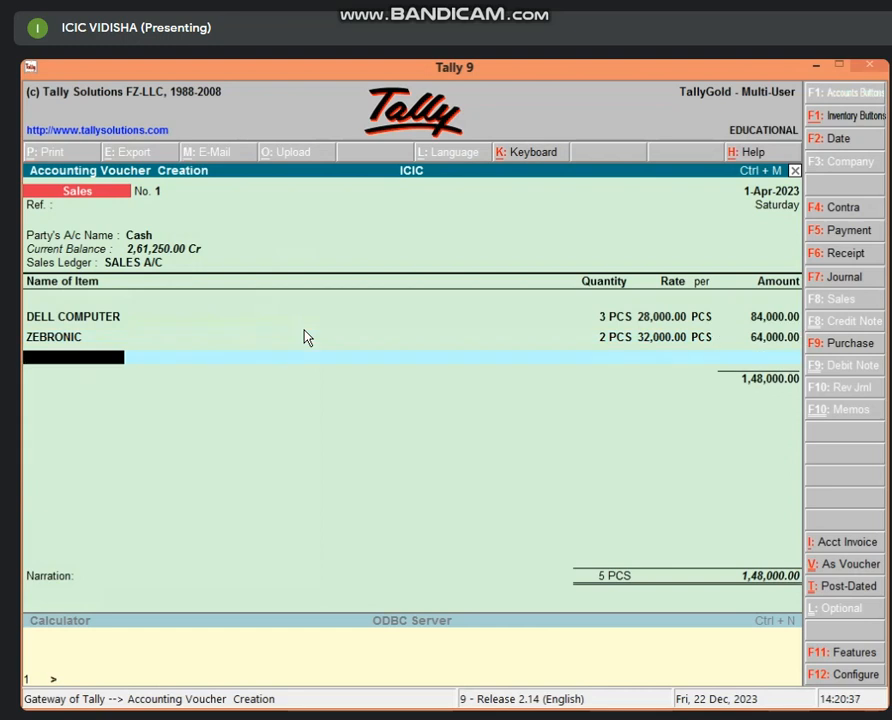
key(Return)
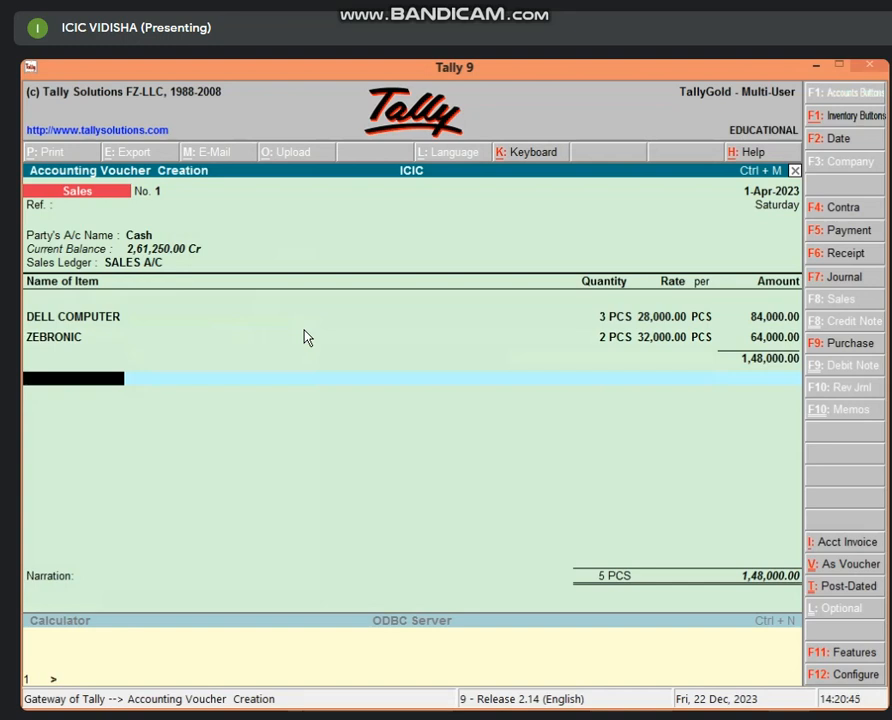
Step: Create a DISCOUNT A/C S ledger under Indirect Expenses from within the voucher
key(alt+c)
text(DISC)
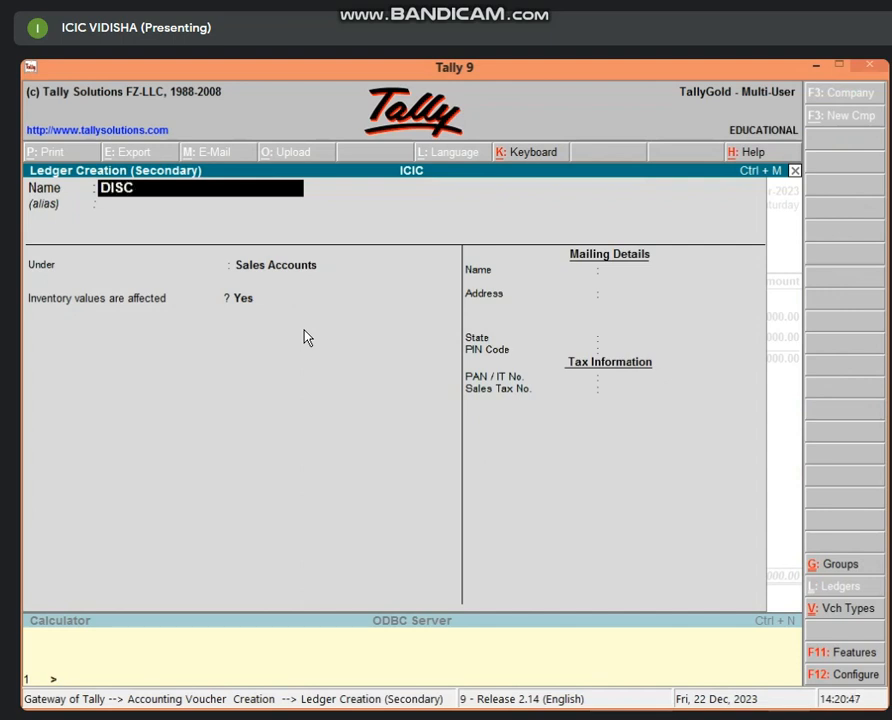
text(OUNT A/C S)
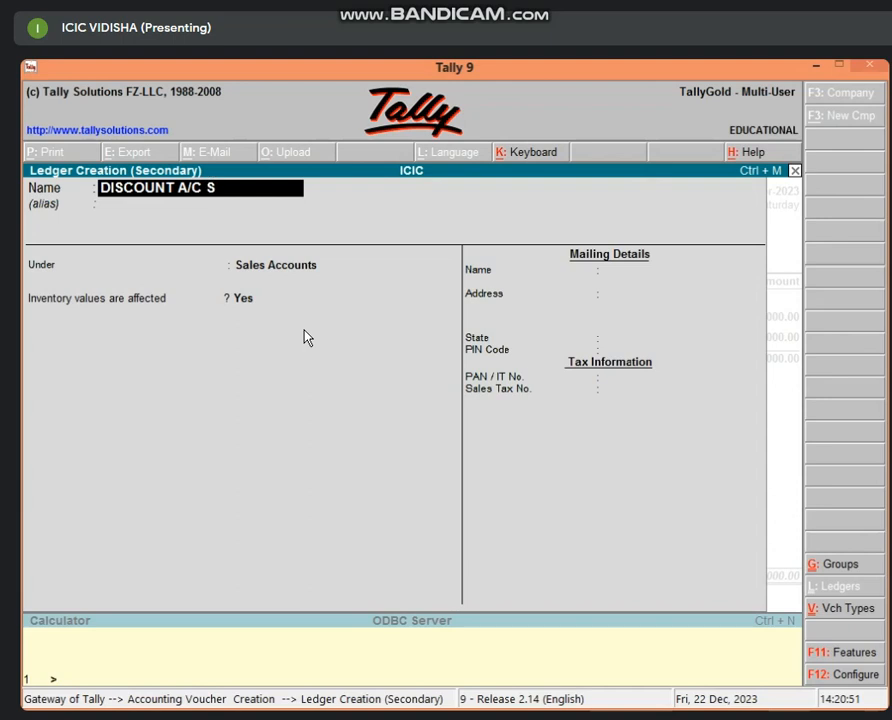
key(Return)
key(Return)
text(IND)
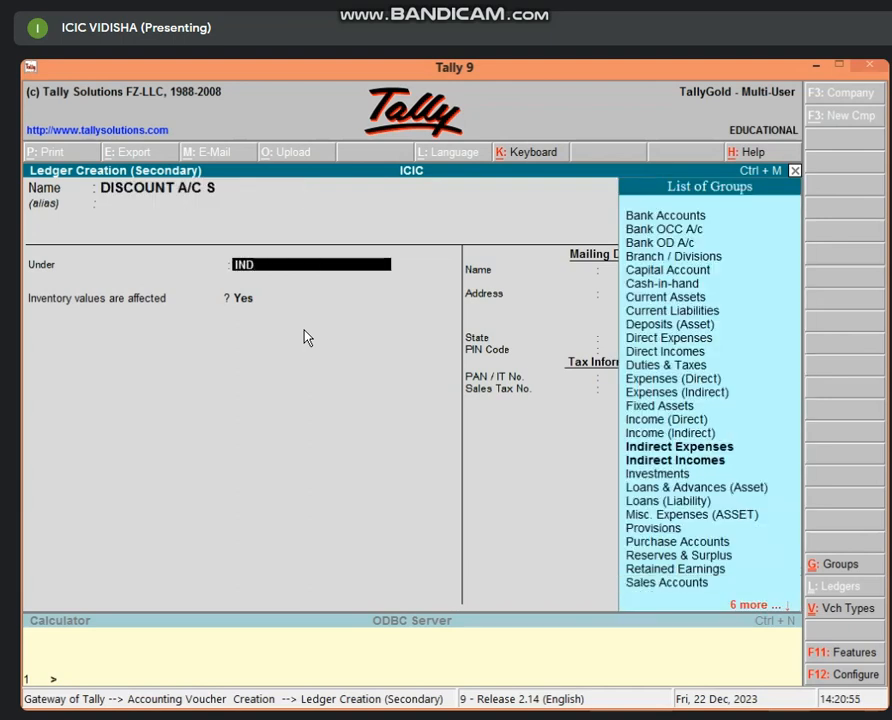
key(Down)
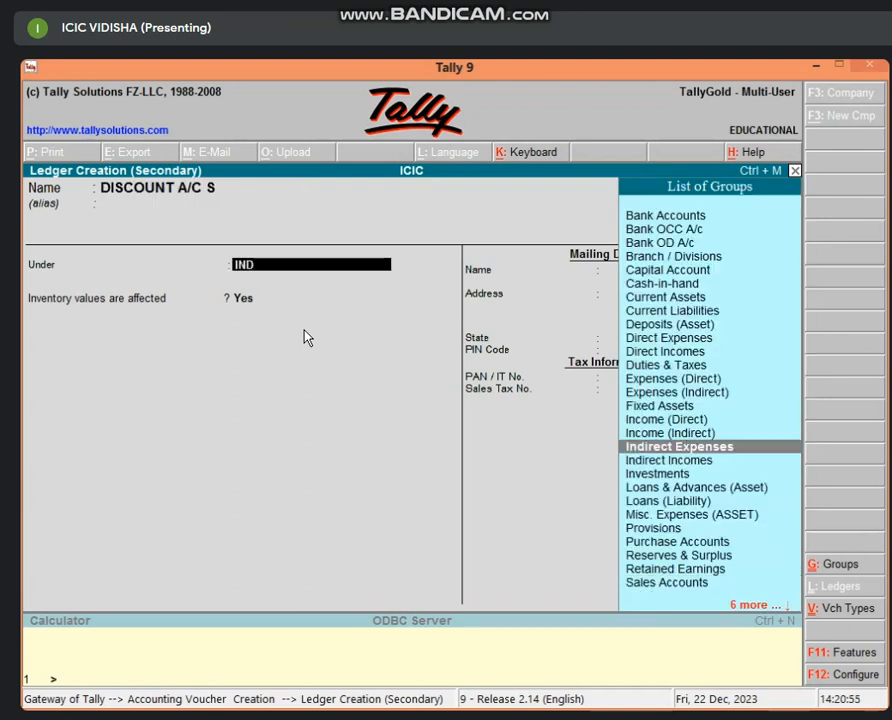
key(Return)
key(Return)
key(Return)
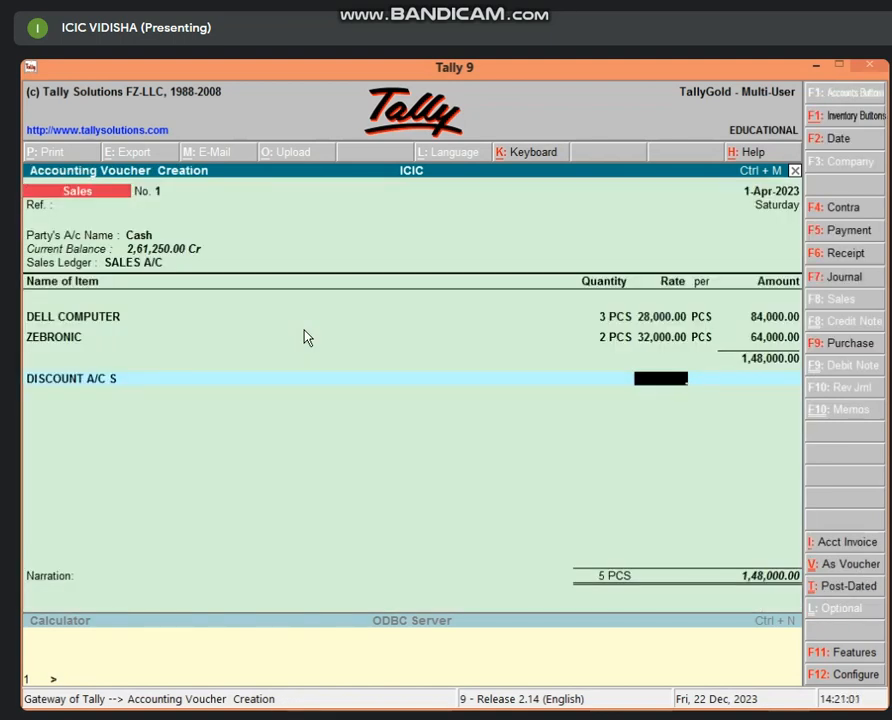
Step: Apply a 5% discount of 7,400.00, bringing the total to 1,40,600.00
text(5)
key(Return)
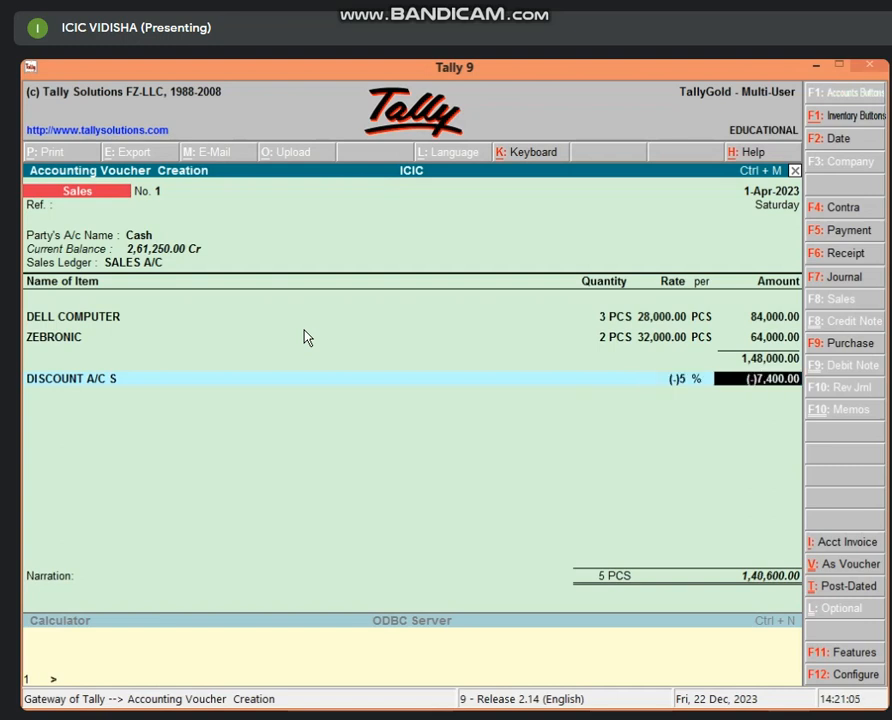
key(Return)
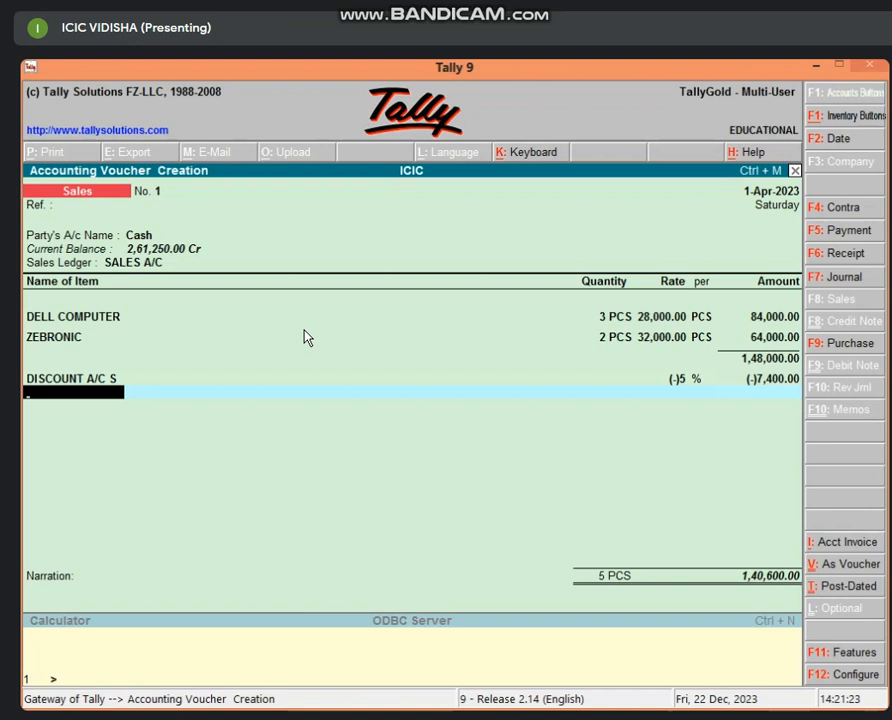
Step: Start a new GST ledger and place it under Duties & Taxes
key(alt+c)
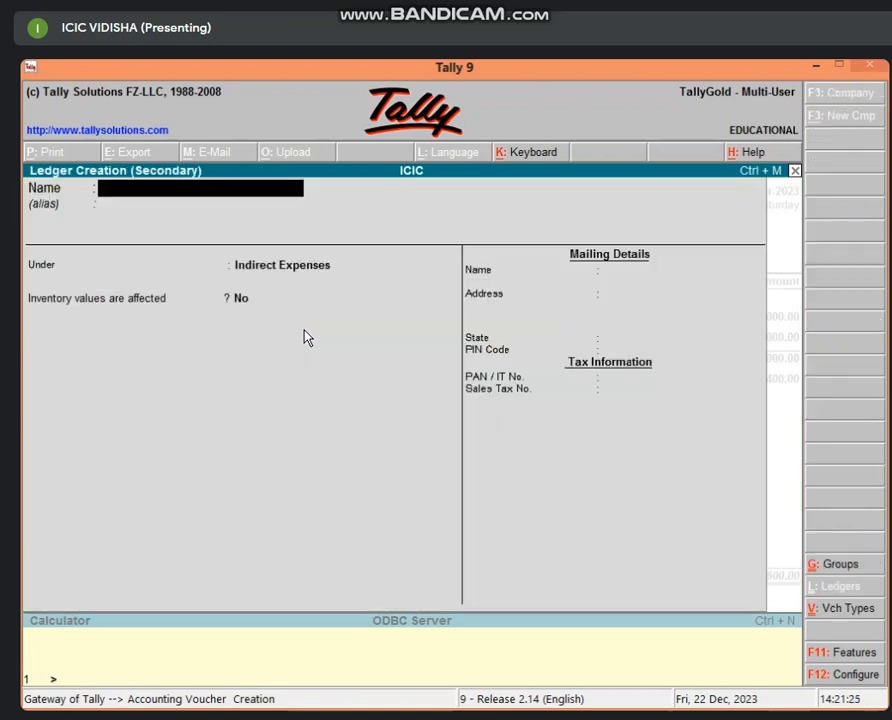
text(GST)
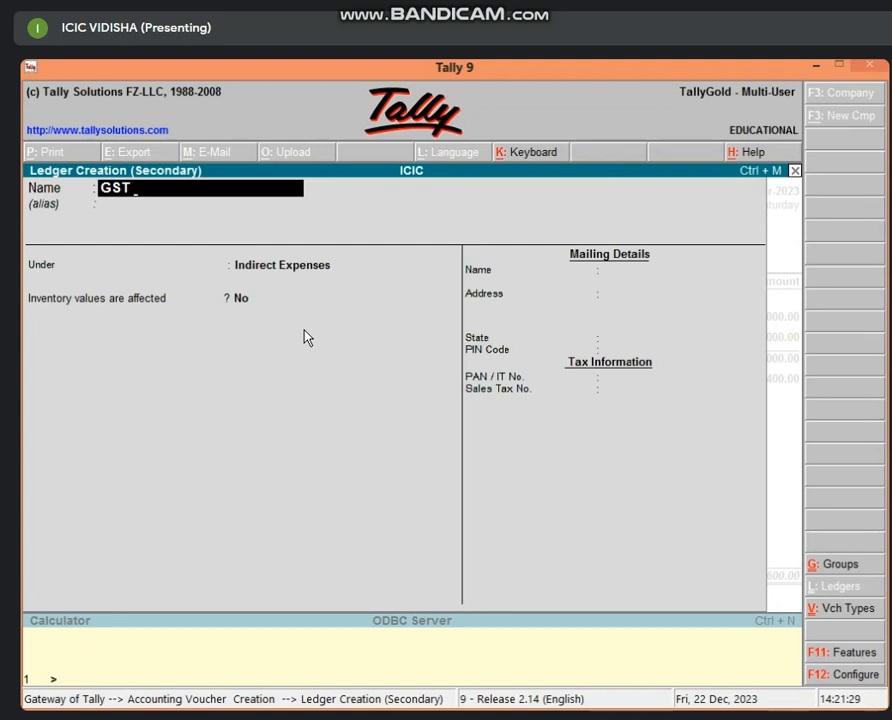
key(Return)
key(Return)
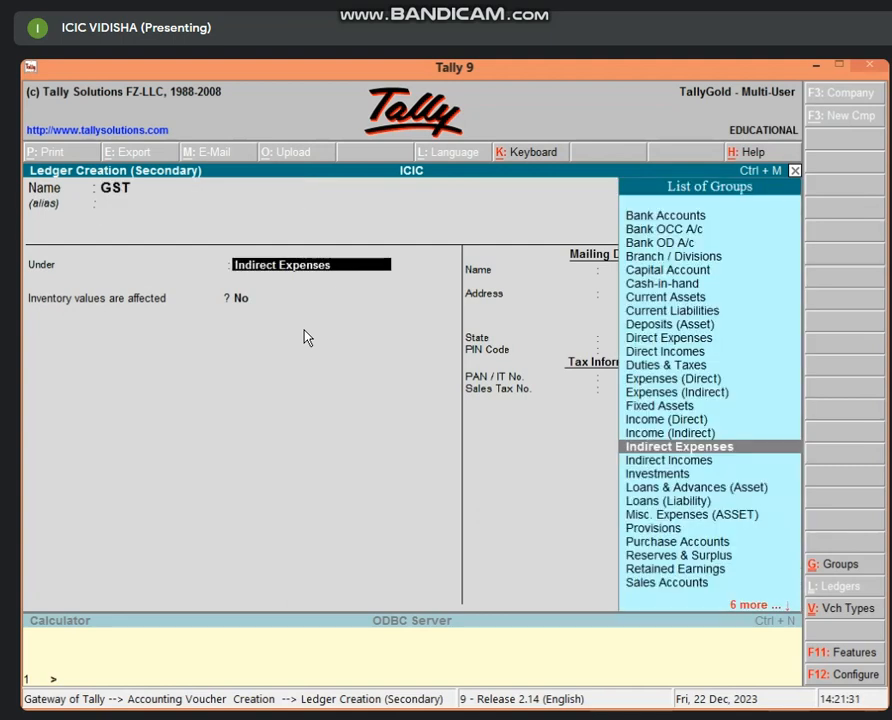
text(Di)
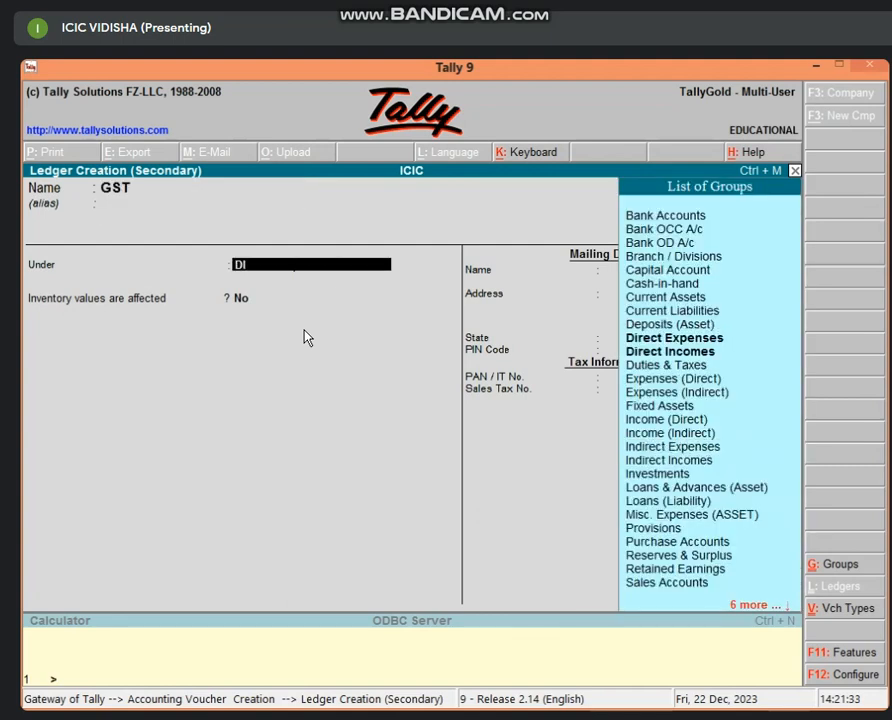
key(BackSpace)
text(UT)
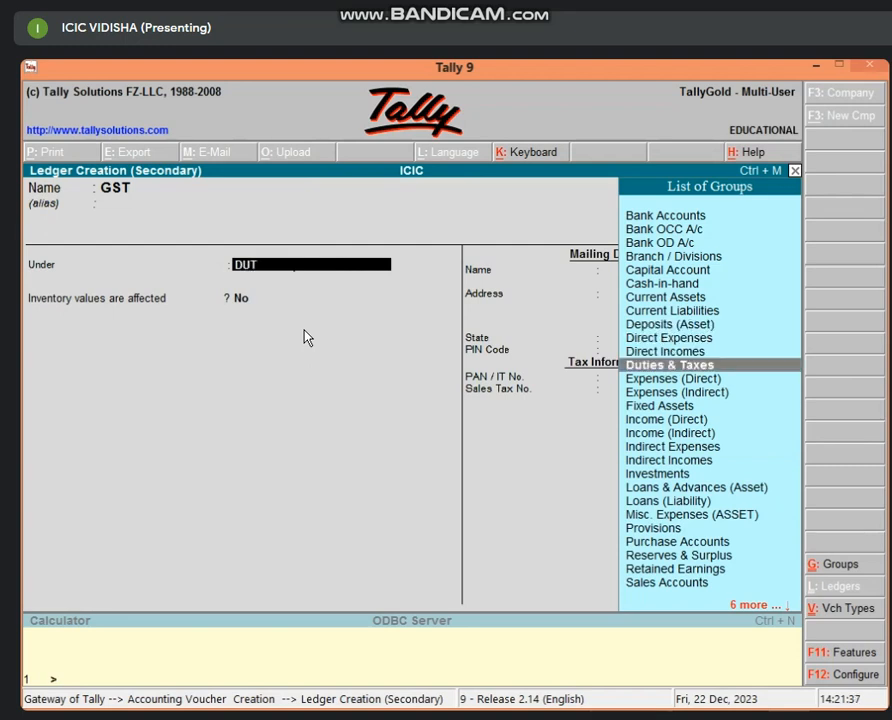
key(Return)
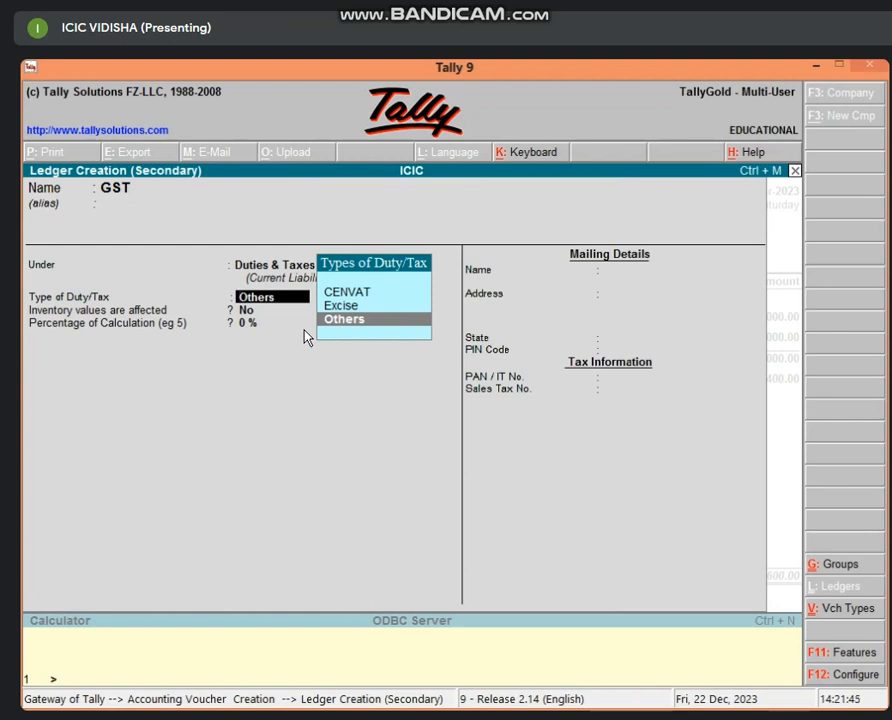
key(BackSpace)
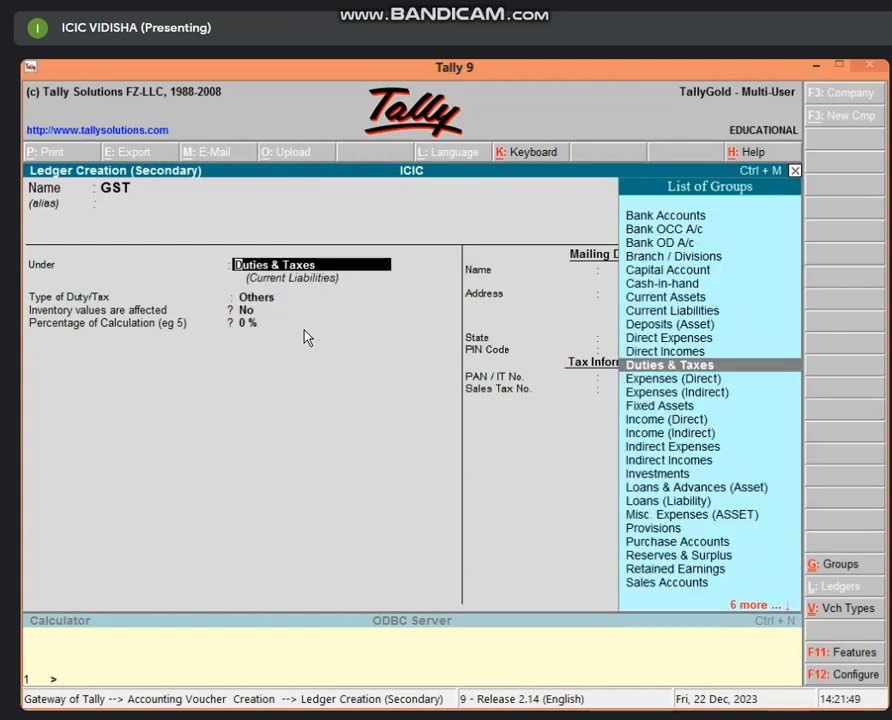
key(Down)
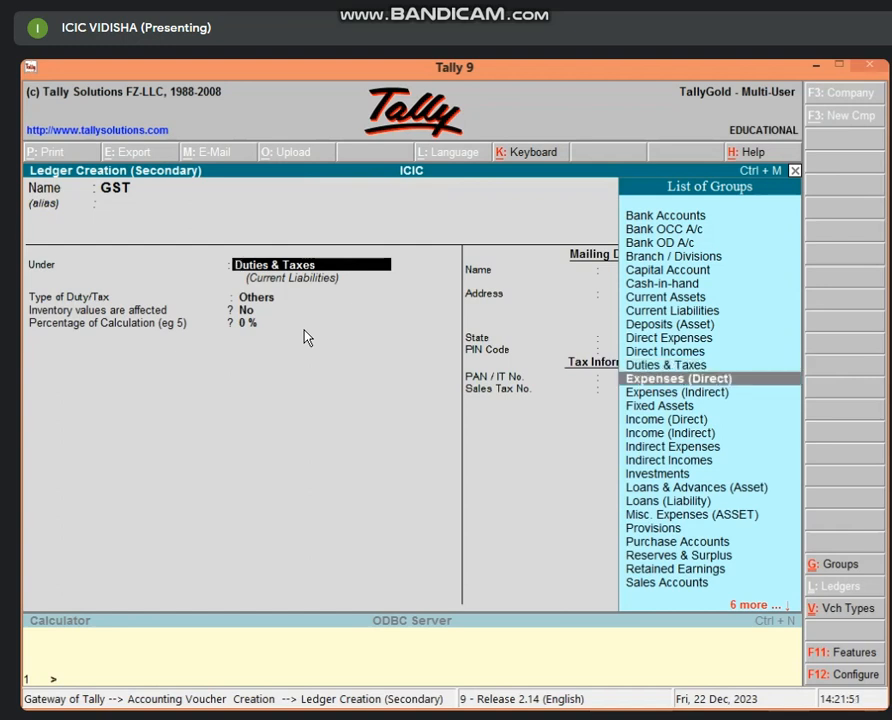
key(Return)
key(BackSpace)
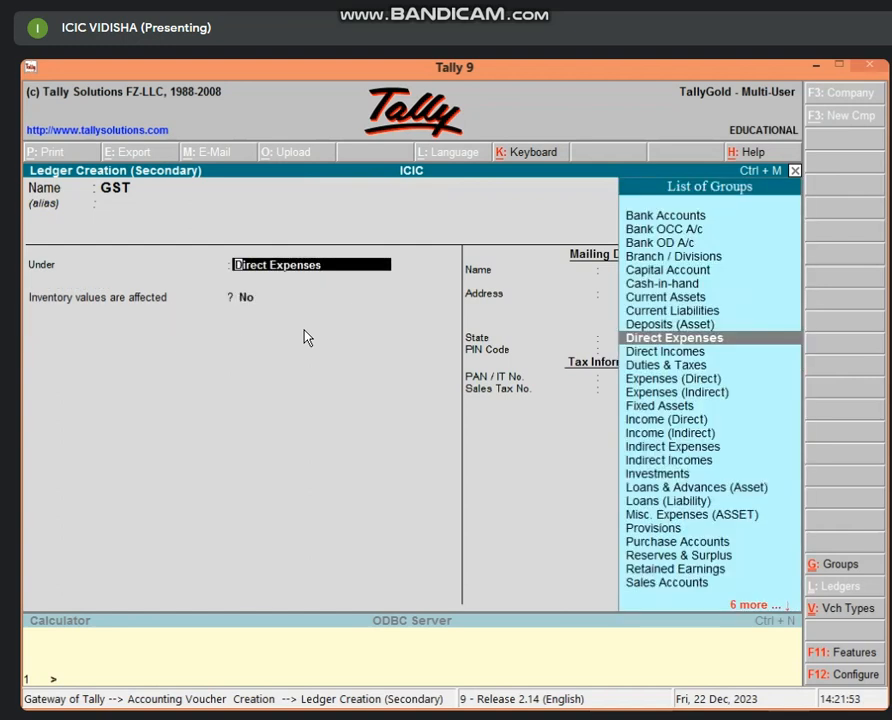
text(DUT)
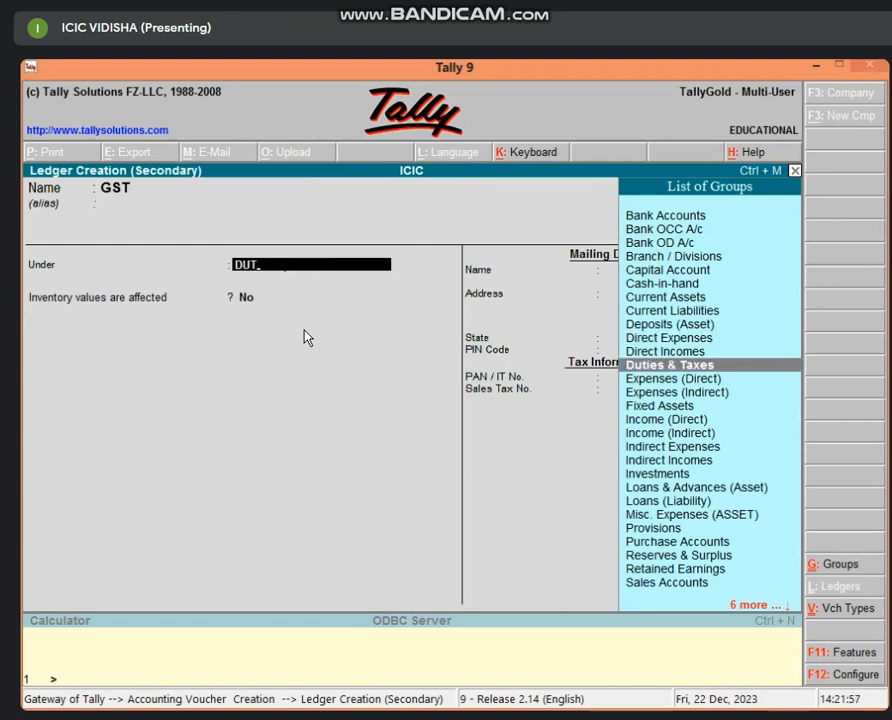
key(Return)
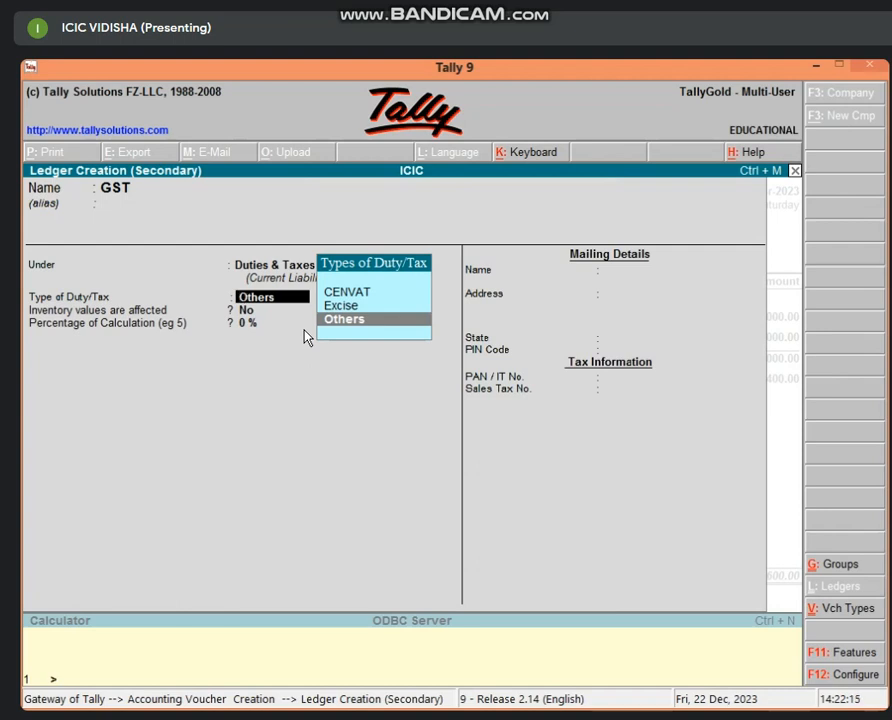
Step: Keep the duty type as Others and set the calculation percentage to 9
key(Return)
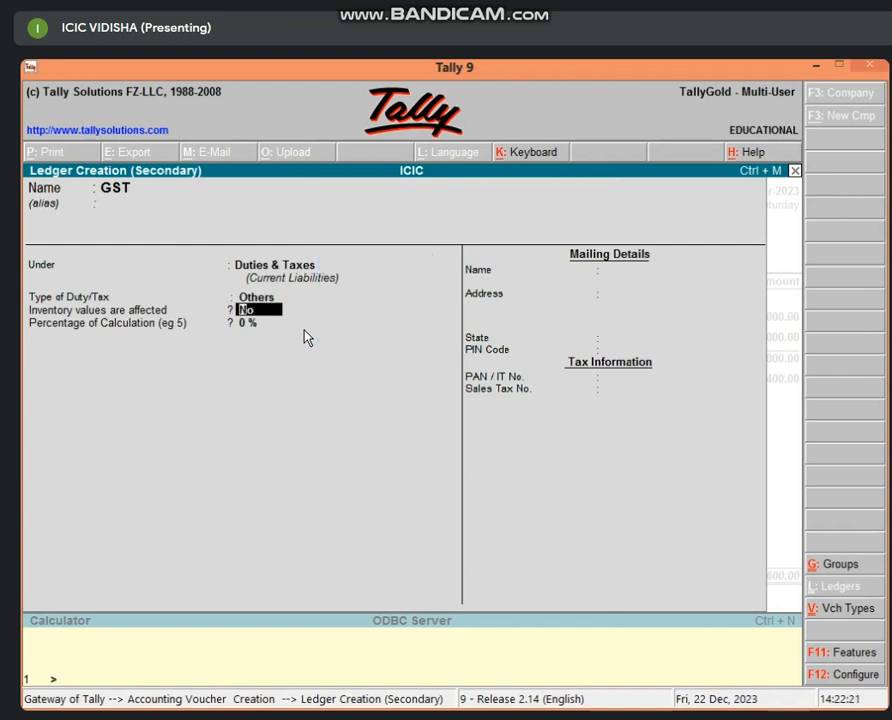
key(Return)
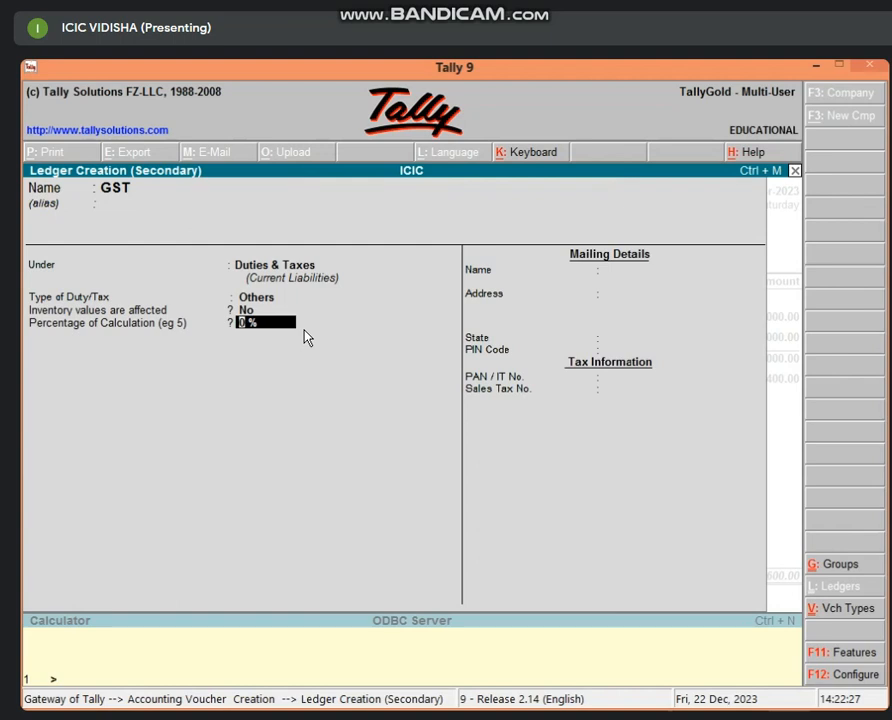
text(9)
key(Return)
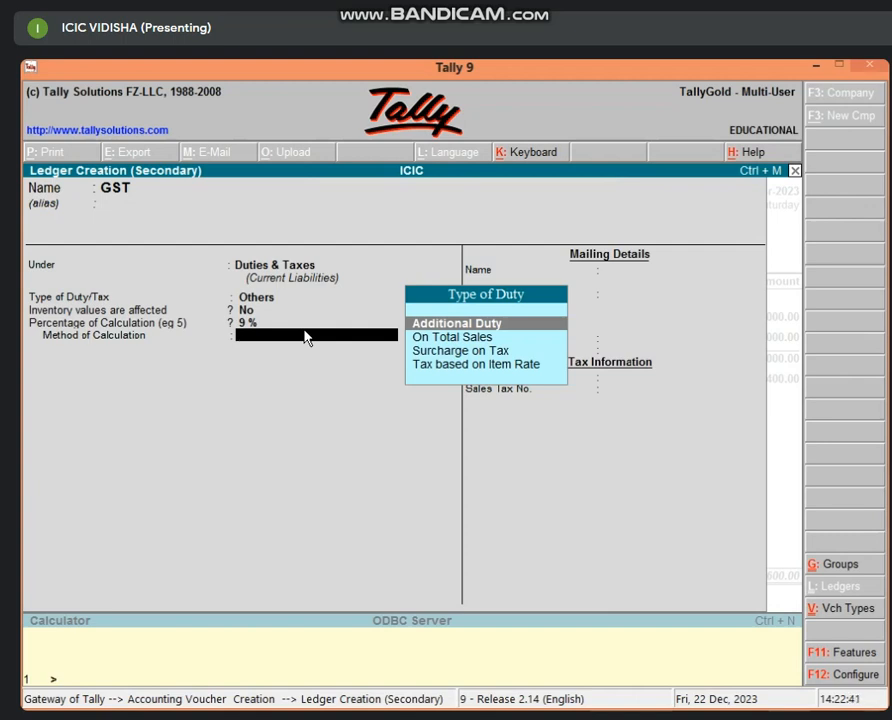
Step: Set the GST calculation method to On Total Sales and save the ledger, adding 13,320.00 GST
key(Down)
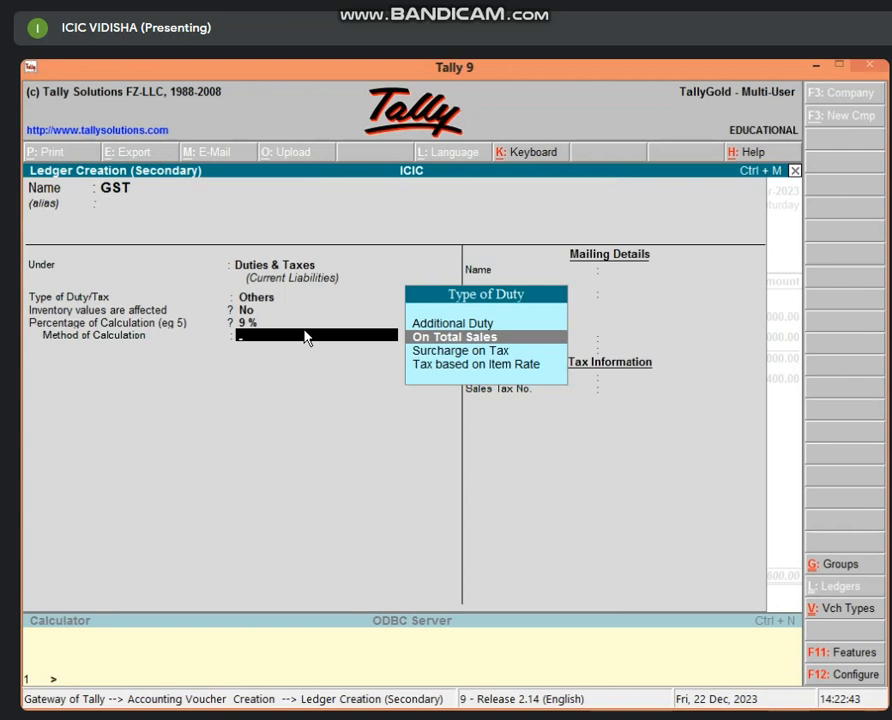
key(Return)
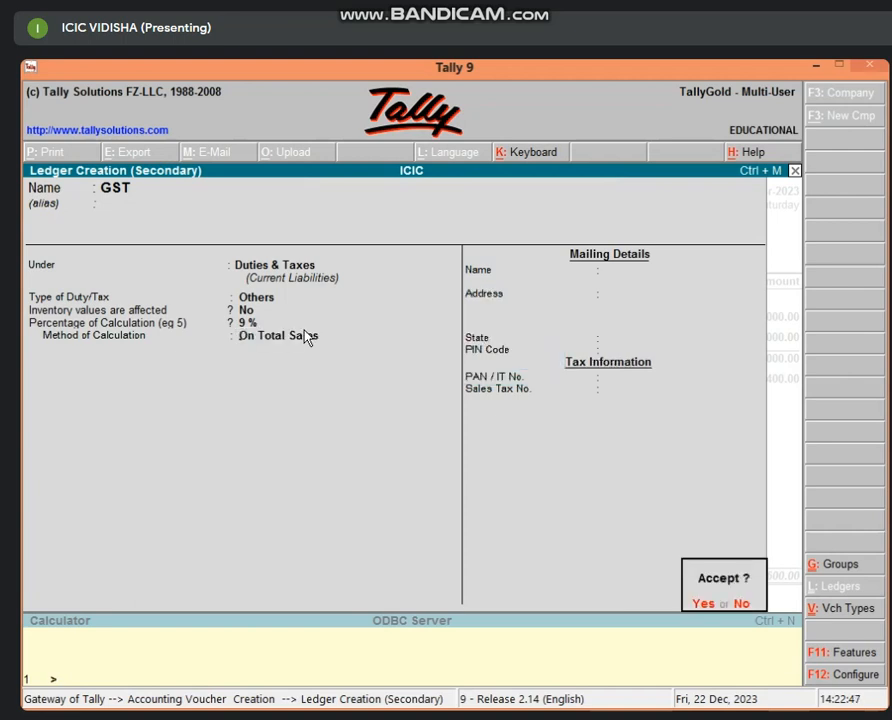
key(n)
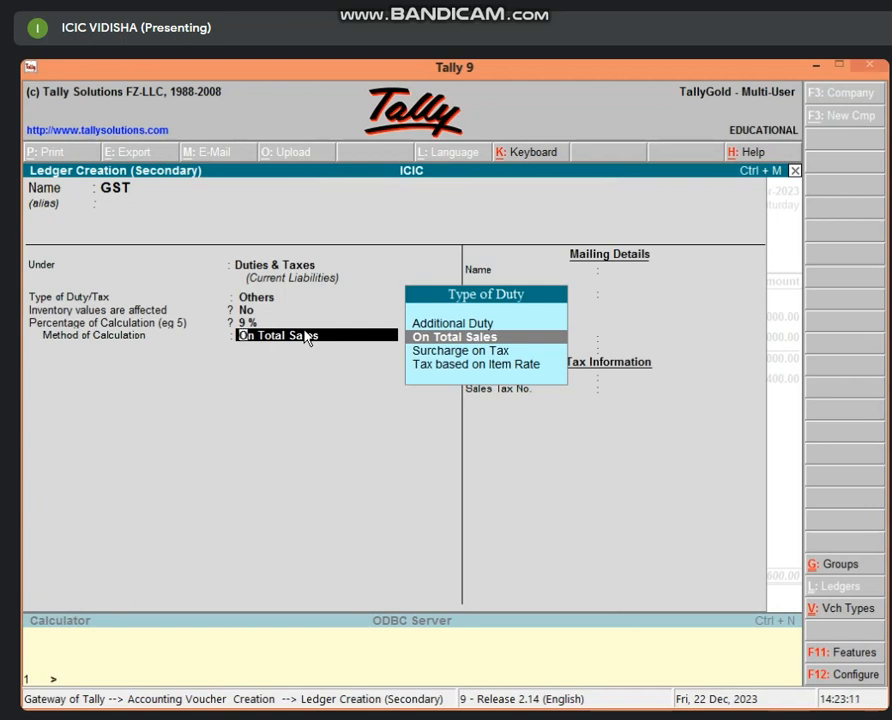
key(Return)
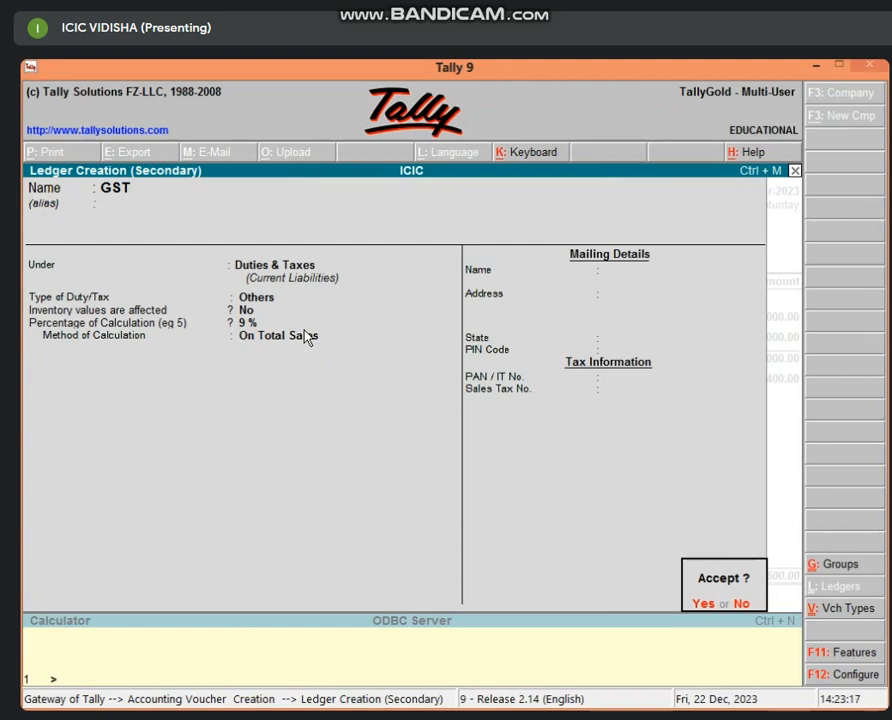
key(y)
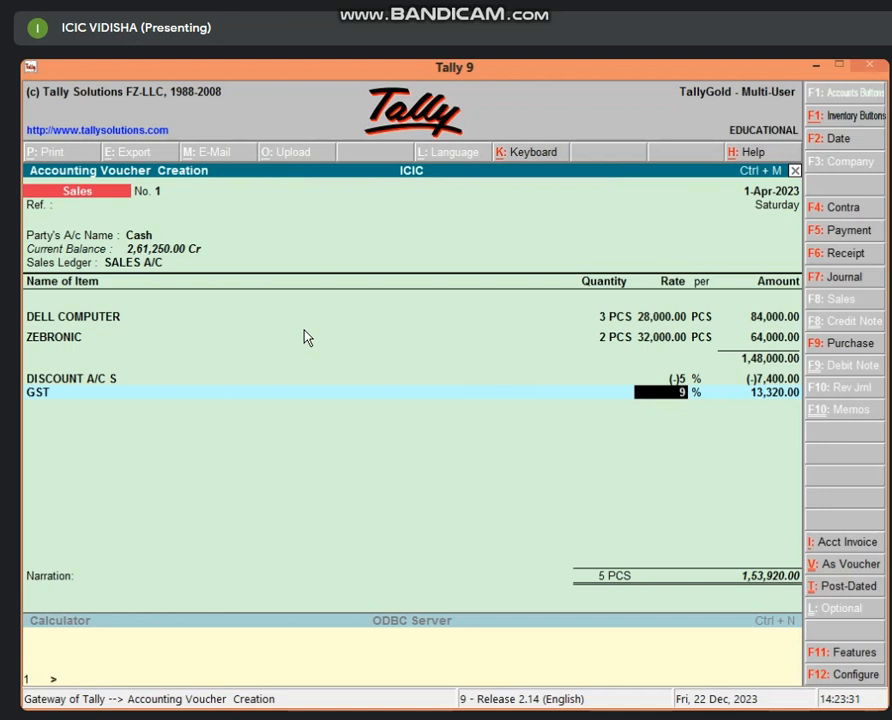
Step: Accept the GST line at 9% and 13,320.00, opening a blank line beneath it
key(Return)
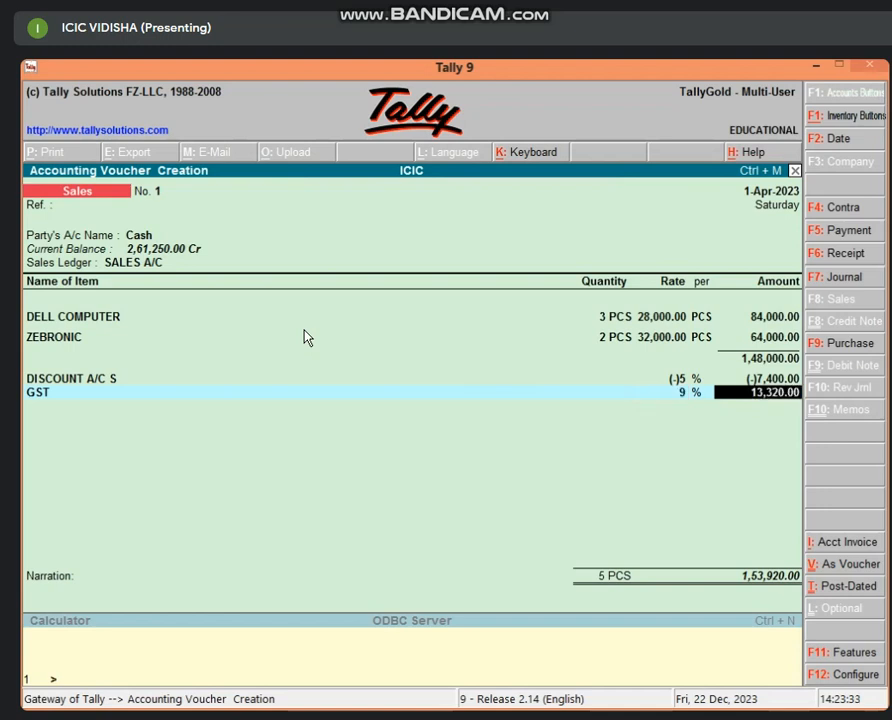
key(Return)
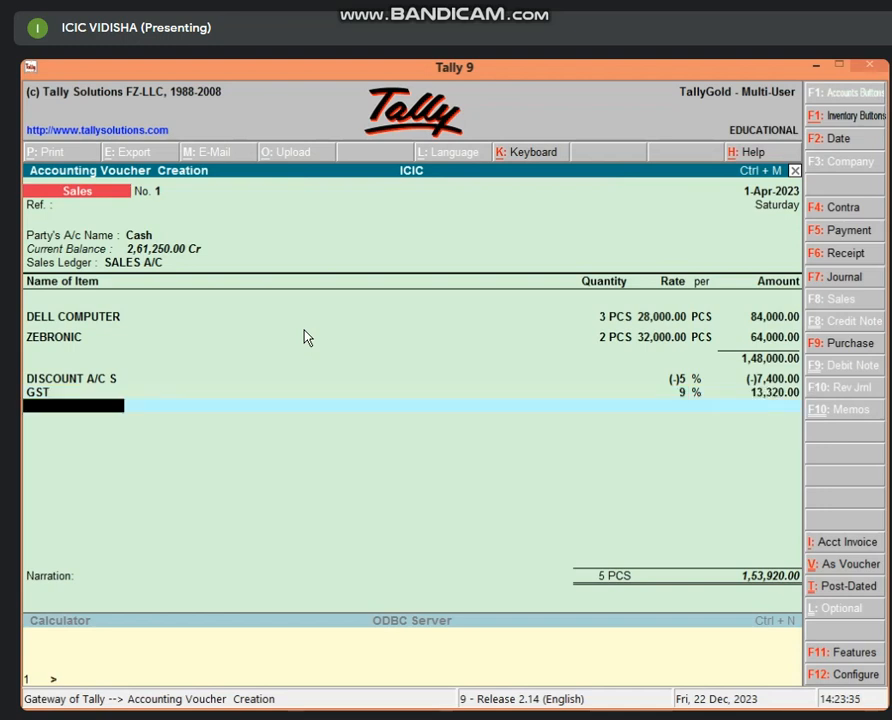